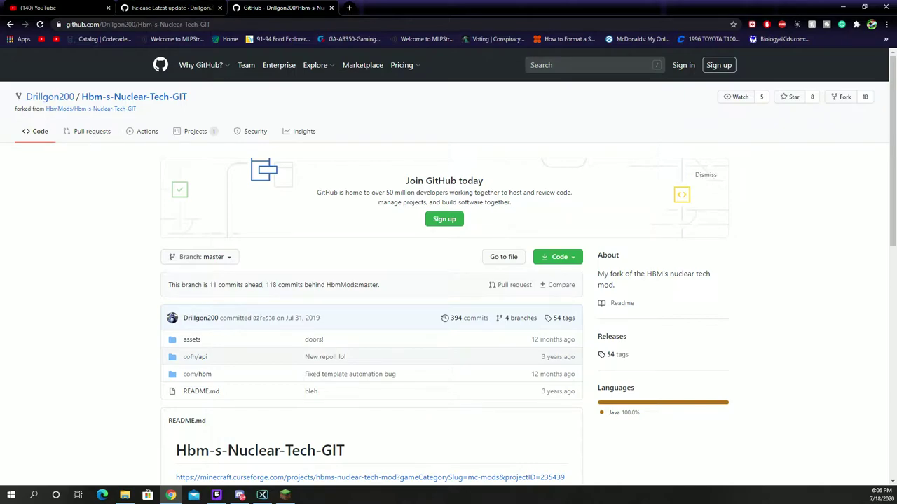
# - Search Google for "forge 1.12.2" in a new tab and open the Minecraft Forge 1.12.2 downloads page
pyautogui.click(231, 25)
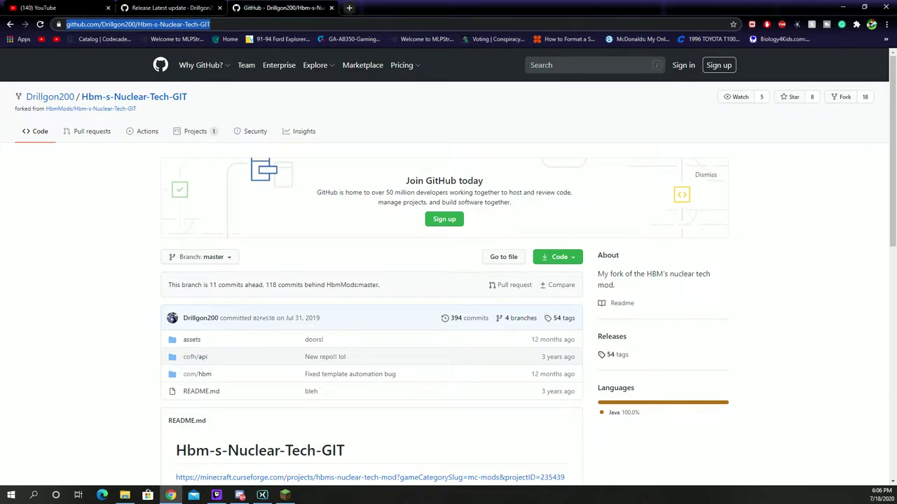
pyautogui.hotkey('ctrl', 't')
pyautogui.write('f')
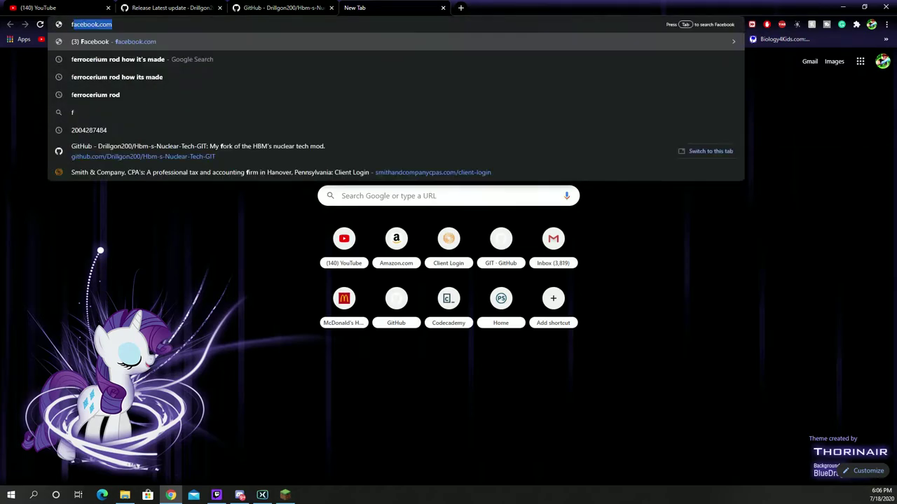
pyautogui.write('orge')
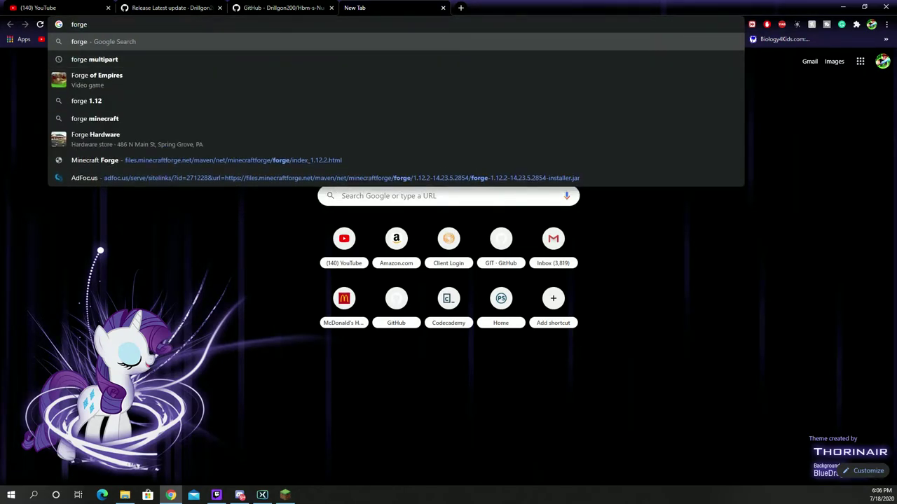
pyautogui.write(' 1.12.')
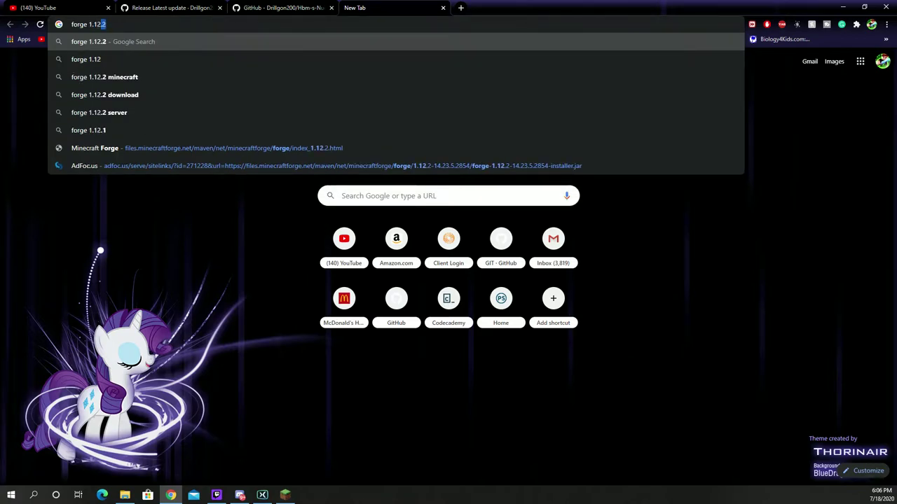
pyautogui.press('Return')
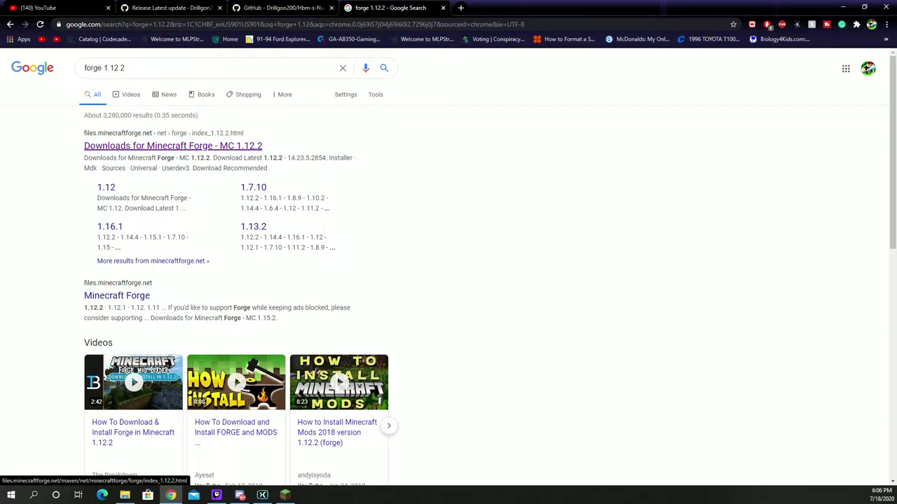
pyautogui.click(173, 145)
# - Download the latest Forge 1.12.2 installer, skipping the ad, and save it over the existing forge-1.12.2-14.23.5.2854-installer in the 1.12.2 mods folder
pyautogui.scroll(-2, 448, 280)
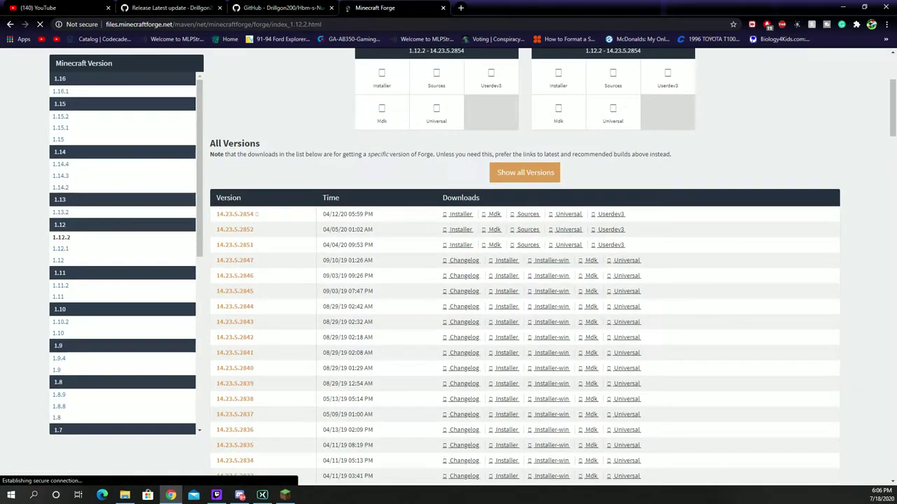
pyautogui.scroll(2, 384, 172)
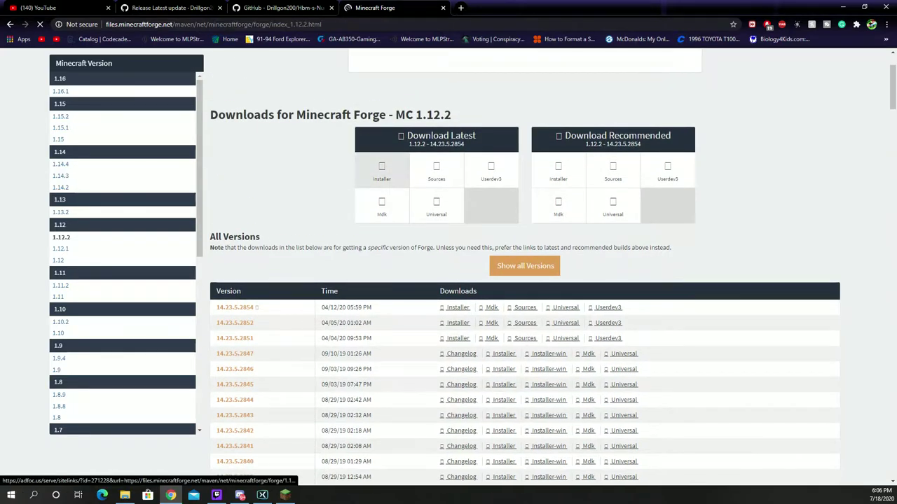
pyautogui.click(382, 170)
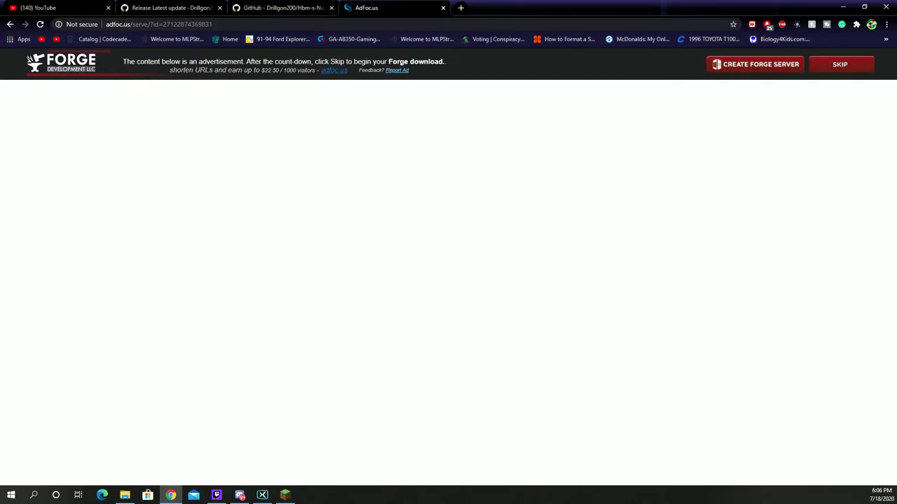
pyautogui.click(840, 64)
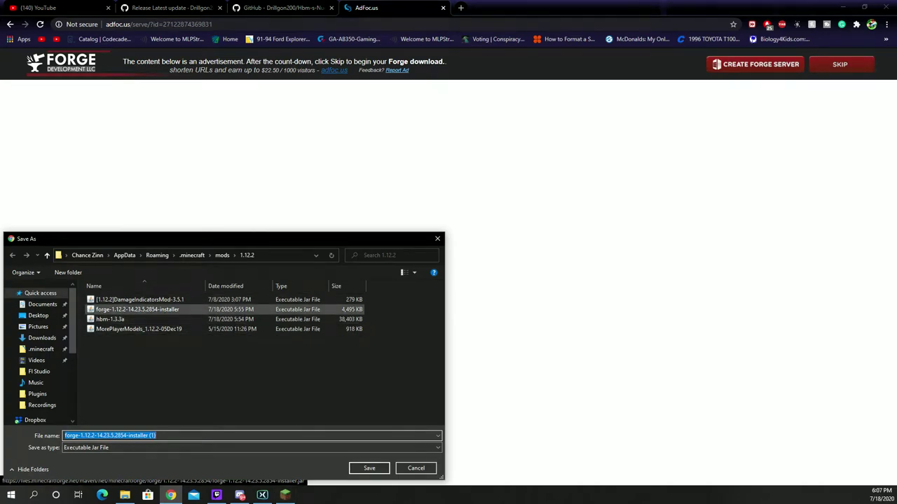
pyautogui.click(138, 309)
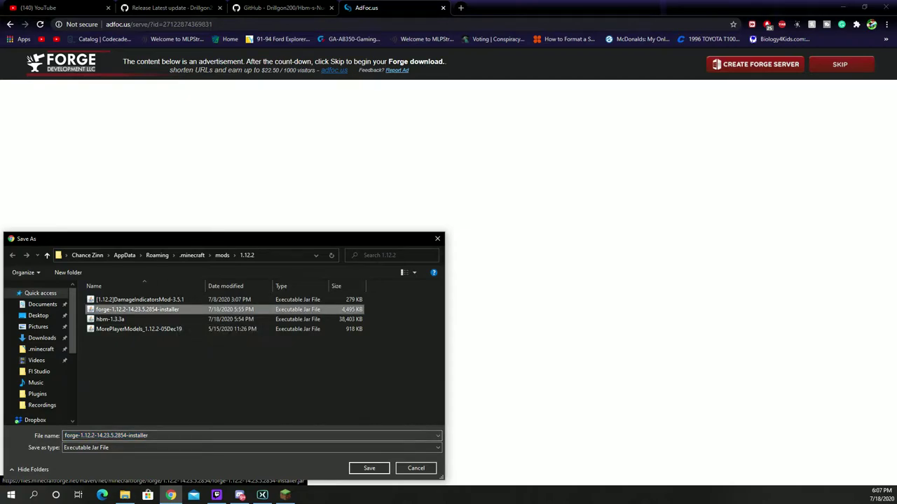
pyautogui.click(370, 468)
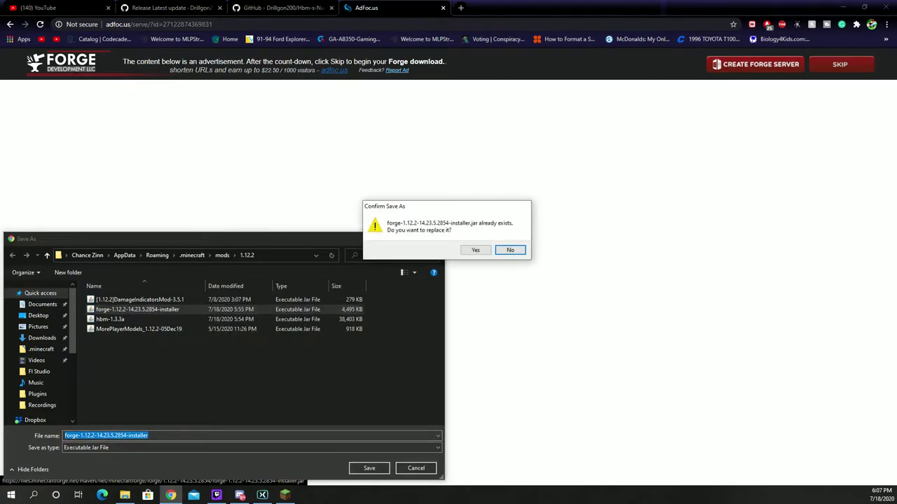
pyautogui.click(475, 250)
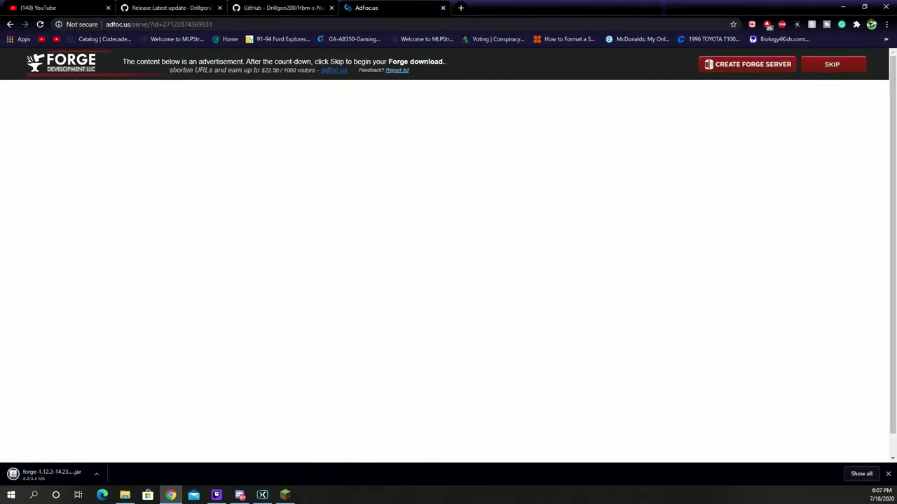
# - Return to the Hbm-s-Nuclear-Tech-GIT repository page and look over its file list and README
pyautogui.click(281, 8)
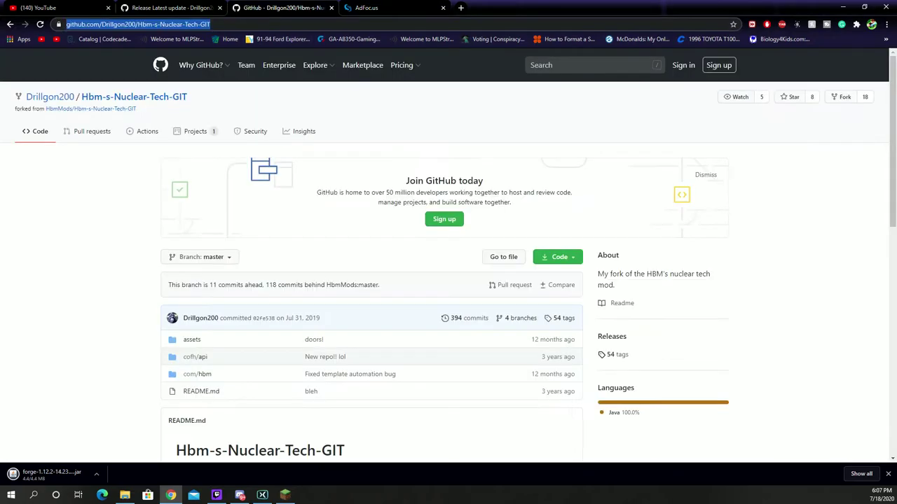
pyautogui.scroll(-2, 448, 281)
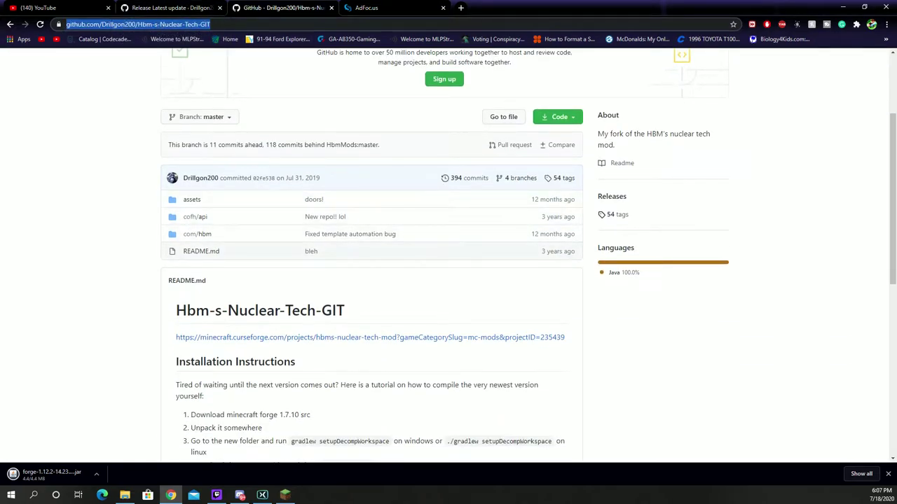
pyautogui.scroll(1, 448, 280)
pyautogui.scroll(-1, 448, 280)
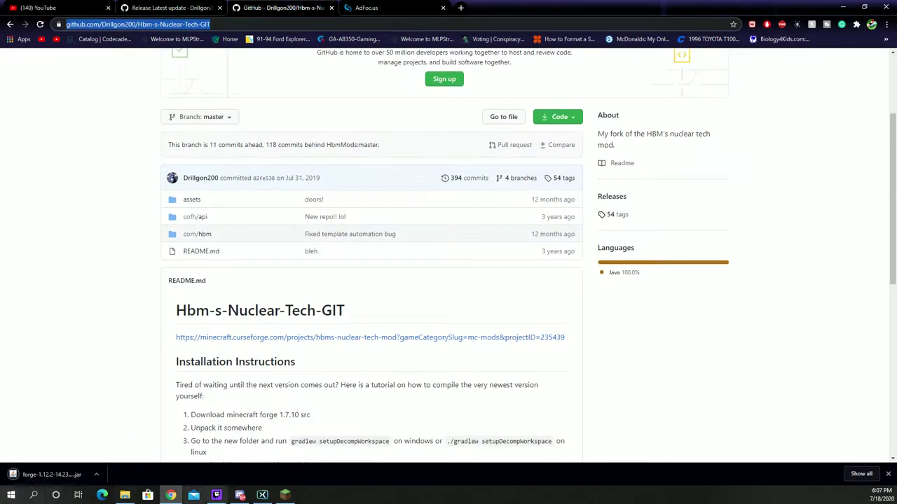
# - Run the downloaded Forge installer and install the client into the .minecraft folder
pyautogui.hotkey('alt', 'Tab')
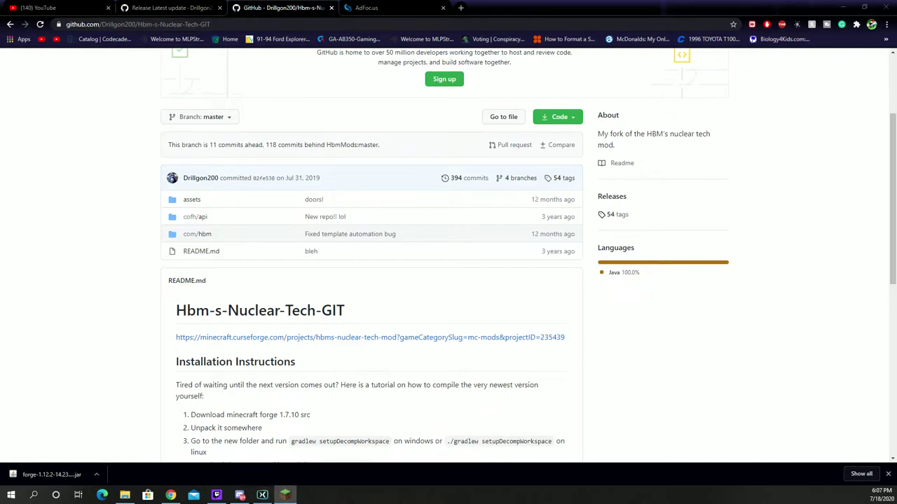
pyautogui.click(46, 475)
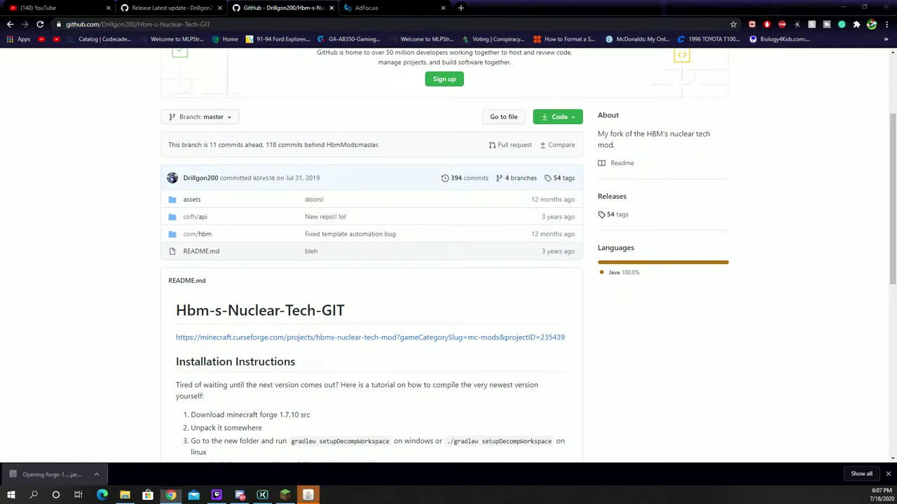
pyautogui.moveTo(198, 158); pyautogui.dragTo(437, 123)
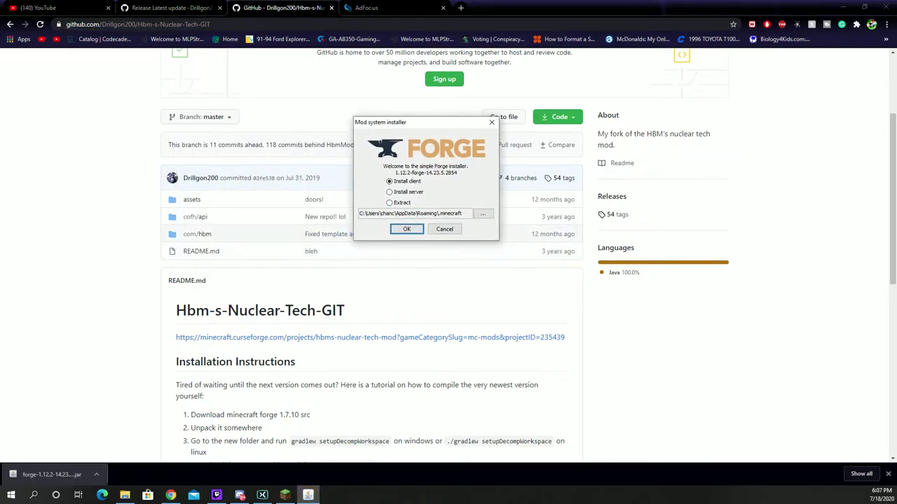
pyautogui.click(407, 229)
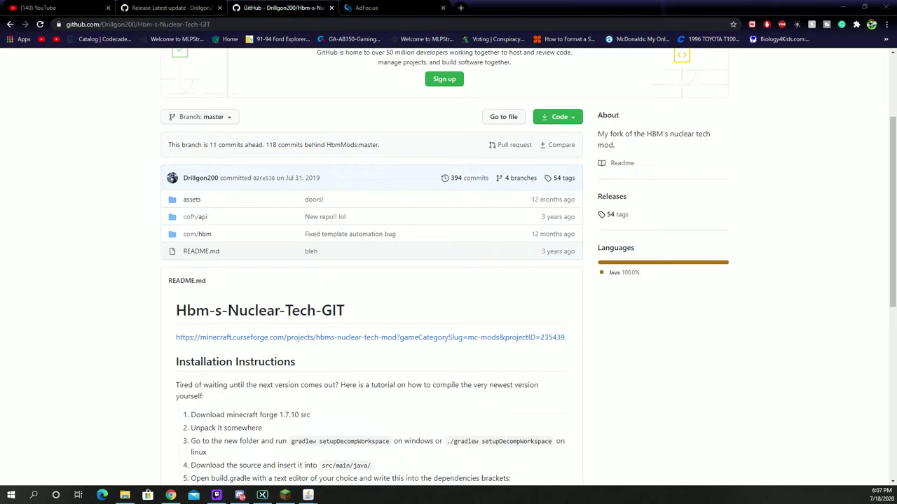
# - Switch to the Minecraft Launcher, choose the forge 1.12.2-forge-14.23.5.2854 installation and launch the game
pyautogui.click(138, 24)
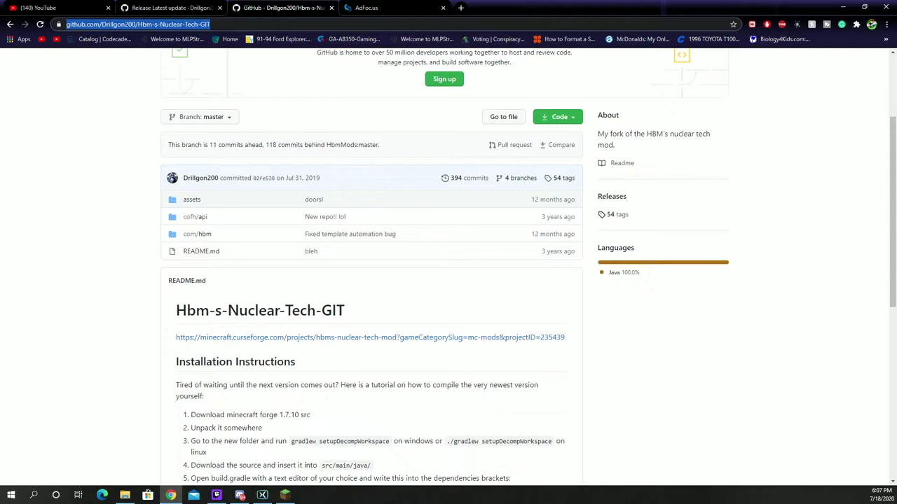
pyautogui.hotkey('alt', 'Tab')
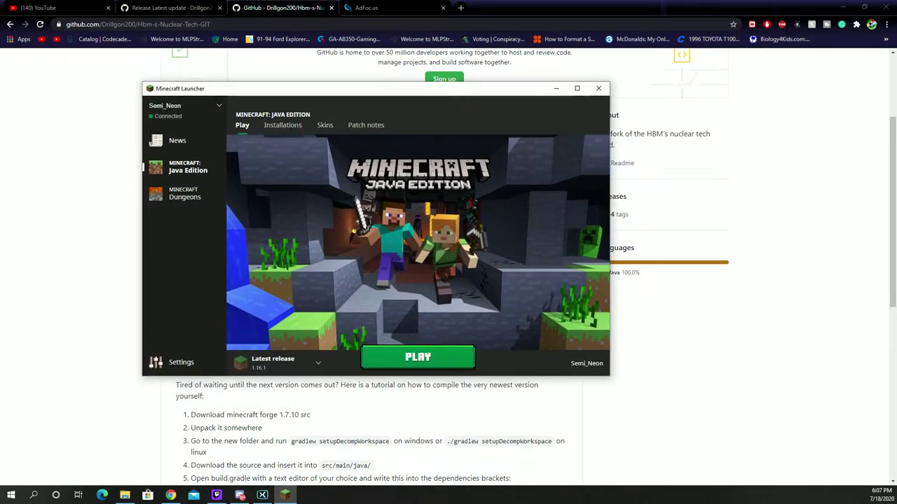
pyautogui.click(278, 363)
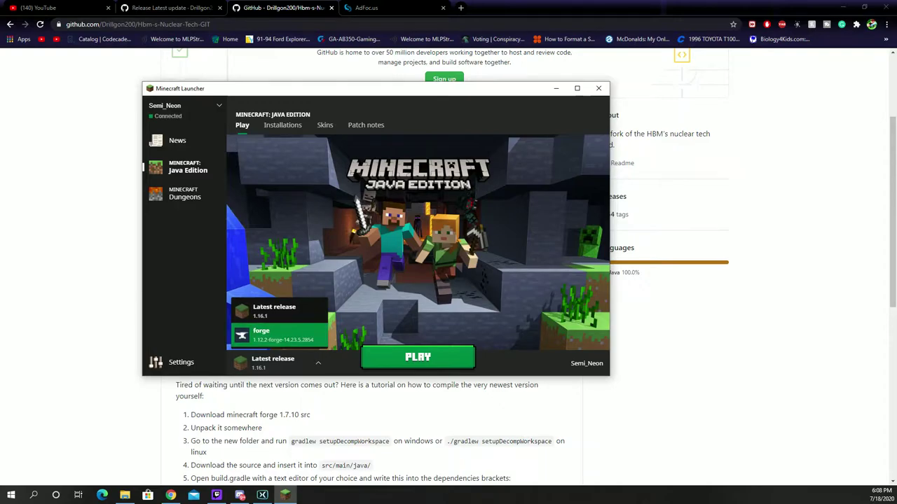
pyautogui.click(276, 335)
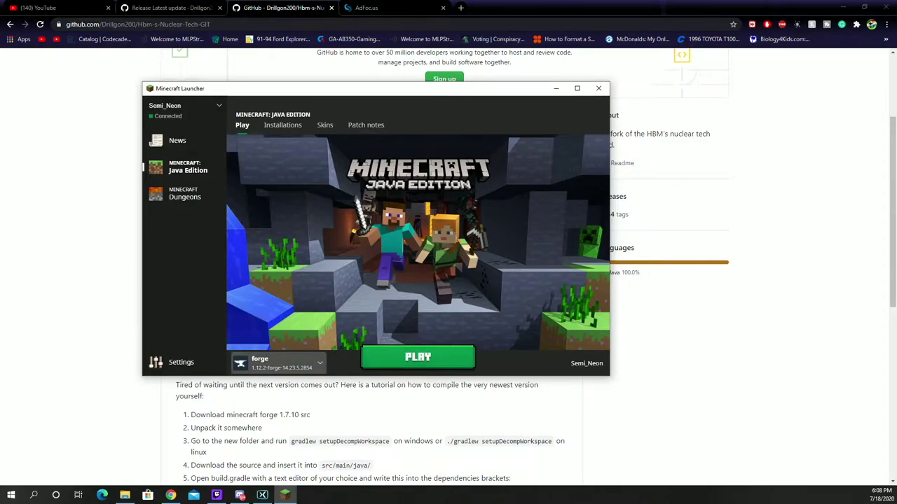
pyautogui.click(417, 357)
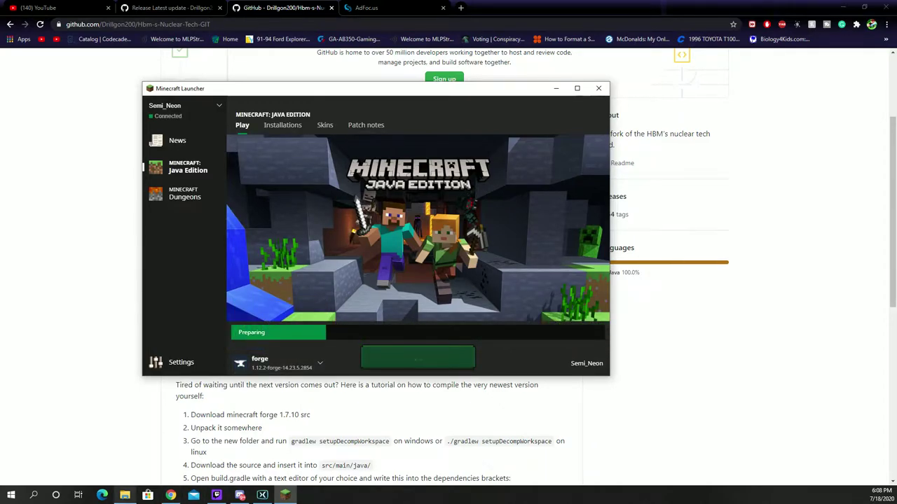
# - Switch to File Explorer, go to the .minecraft folder and open its mods folder
pyautogui.click(125, 495)
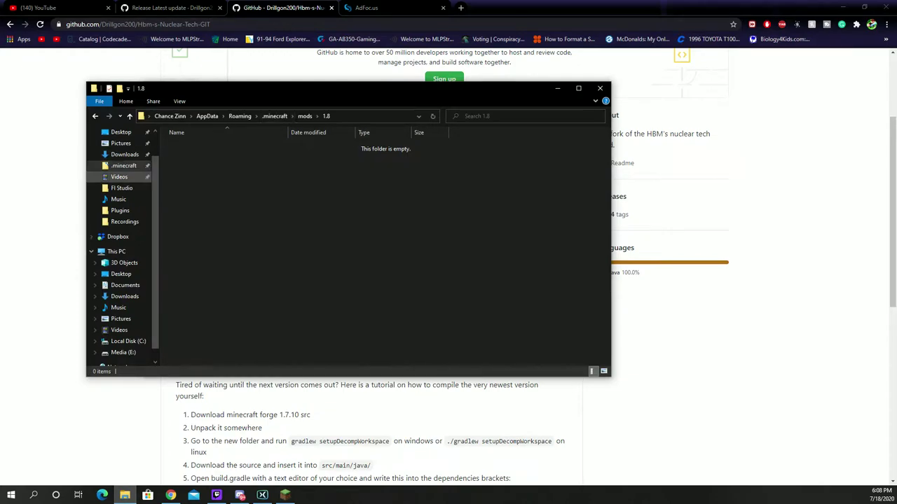
pyautogui.click(274, 115)
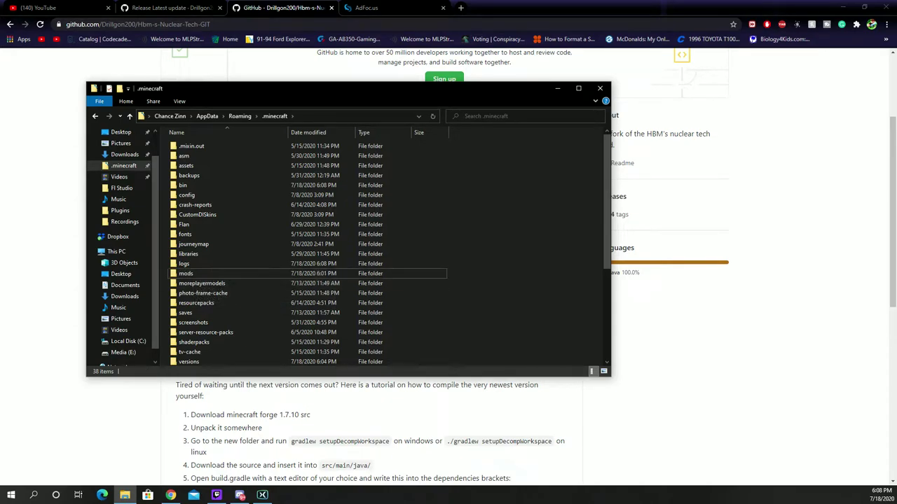
pyautogui.rightClick(461, 322)
pyautogui.rightClick(168, 281)
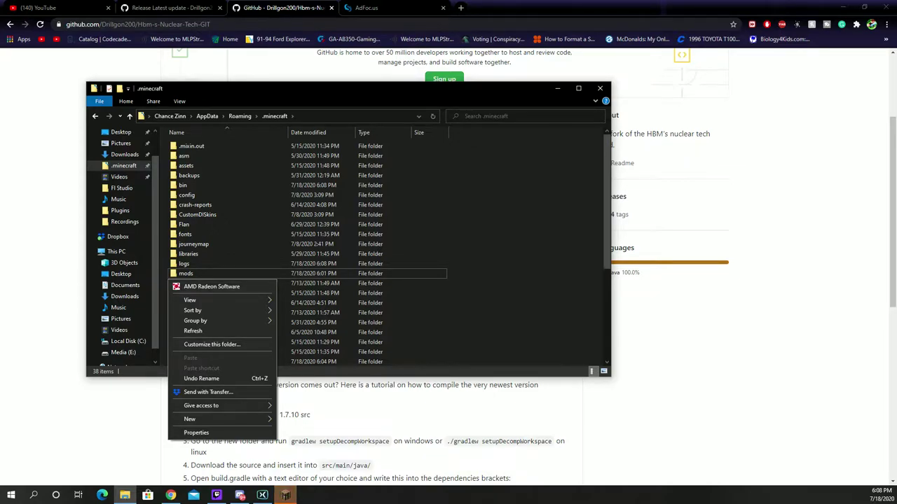
pyautogui.press('Escape')
pyautogui.press('Return')
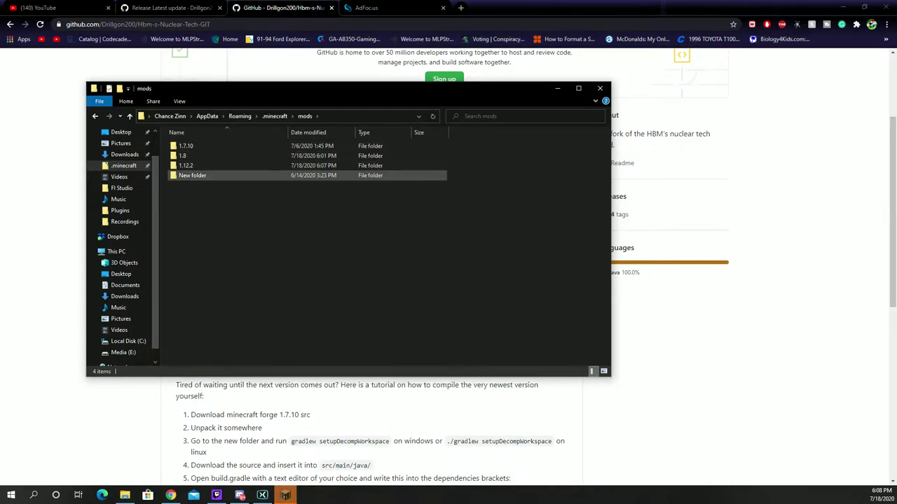
# - Look at the contents of the 1.7.10 folder and return to the mods folder
pyautogui.doubleClick(196, 146)
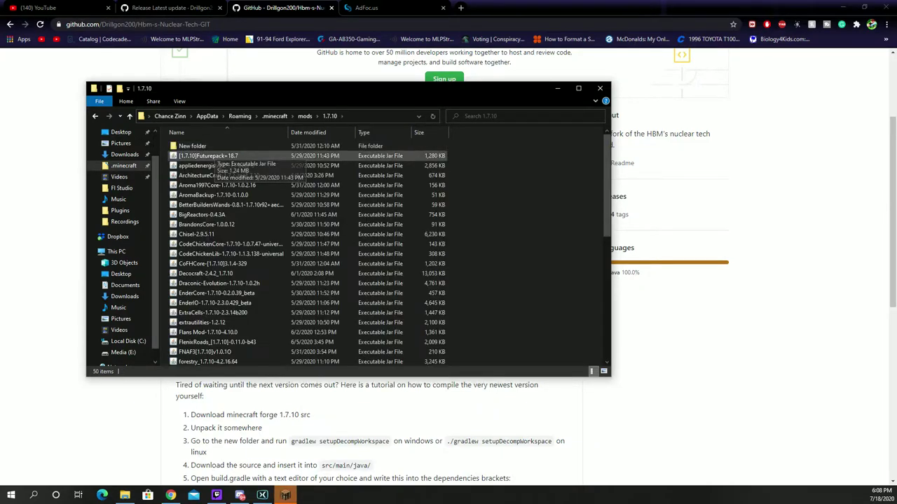
pyautogui.click(305, 116)
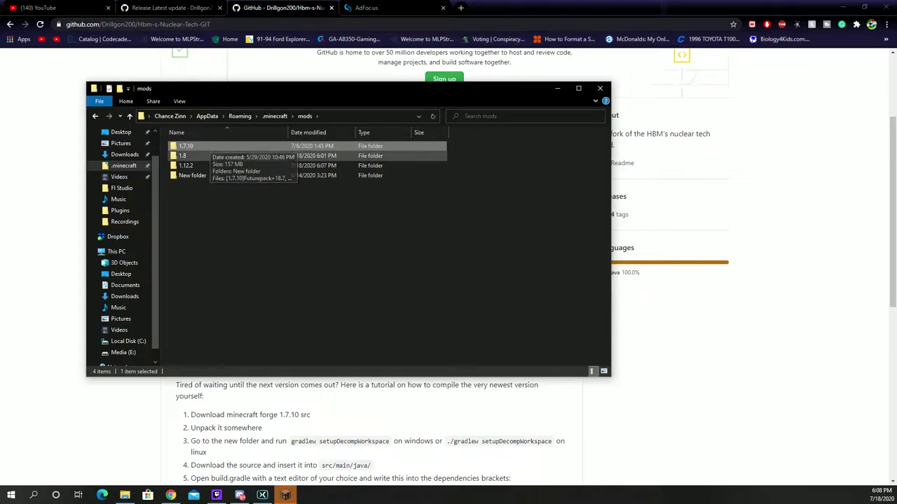
pyautogui.rightClick(190, 145)
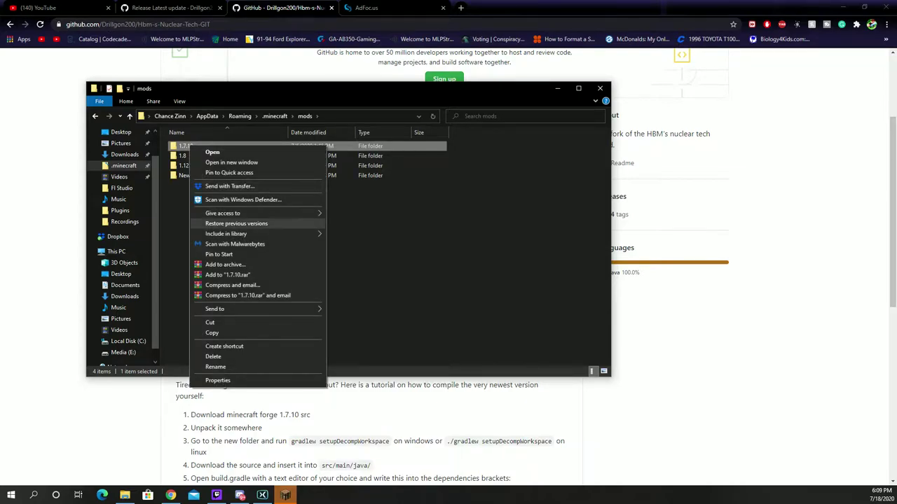
pyautogui.moveTo(231, 309)
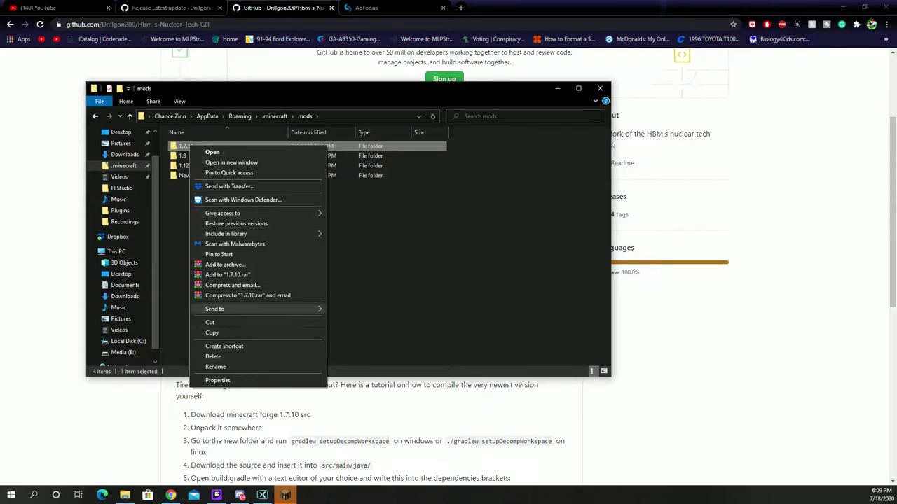
pyautogui.moveTo(231, 234)
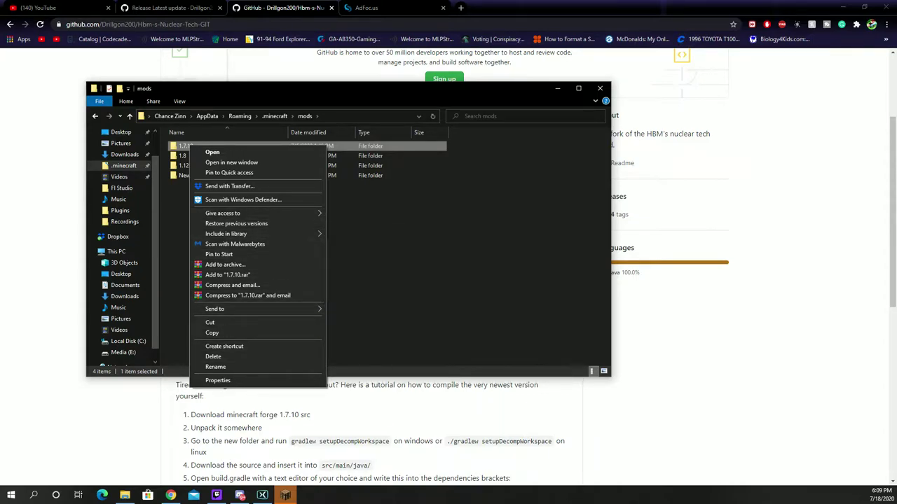
pyautogui.click(392, 242)
pyautogui.click(392, 242)
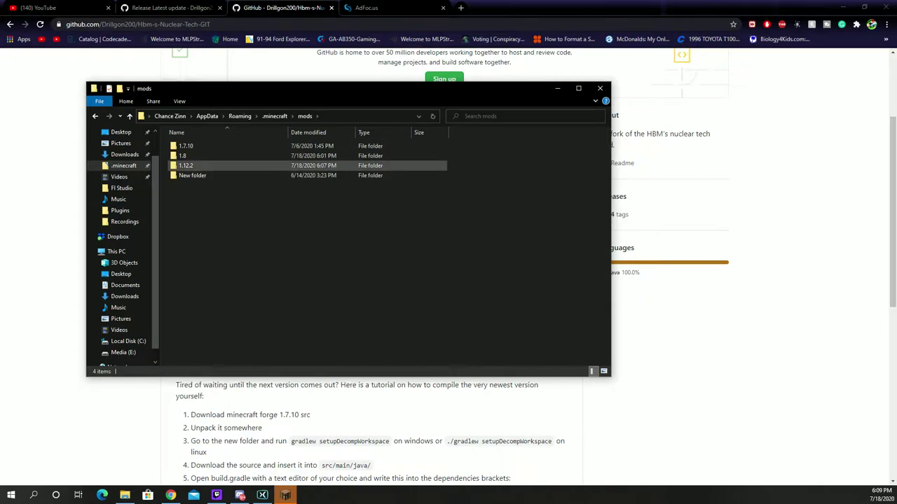
# - Look at the files in the 1.12.2 folder inside mods and minimise File Explorer
pyautogui.rightClick(195, 167)
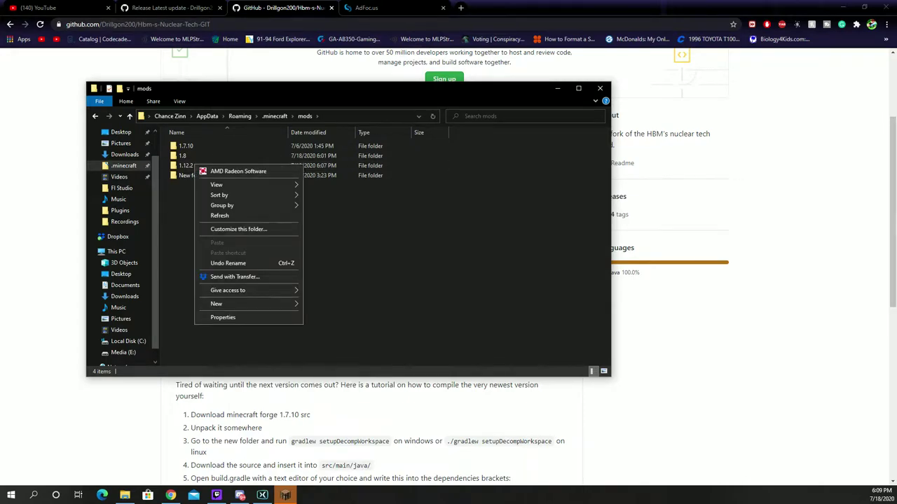
pyautogui.click(186, 166)
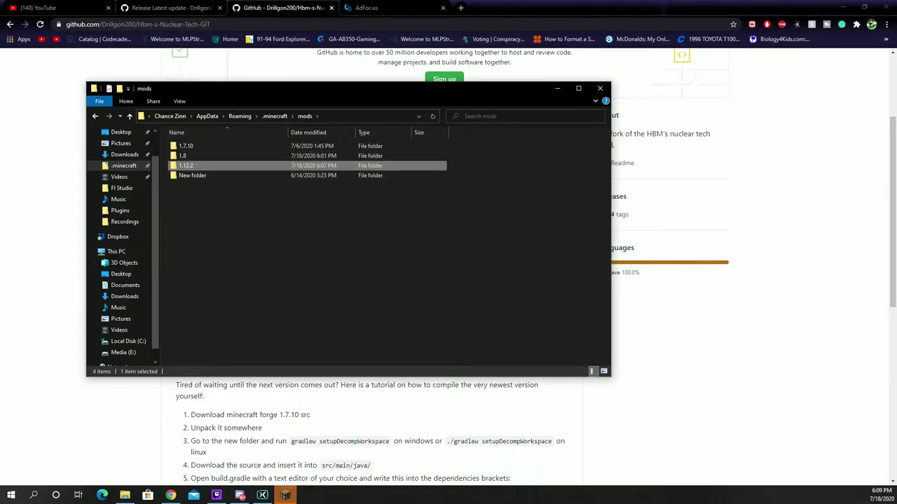
pyautogui.press('alt')
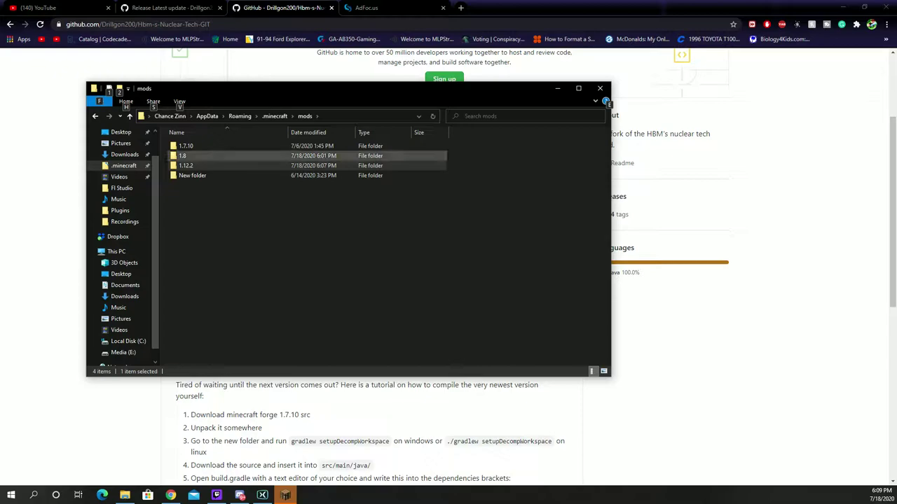
pyautogui.doubleClick(231, 165)
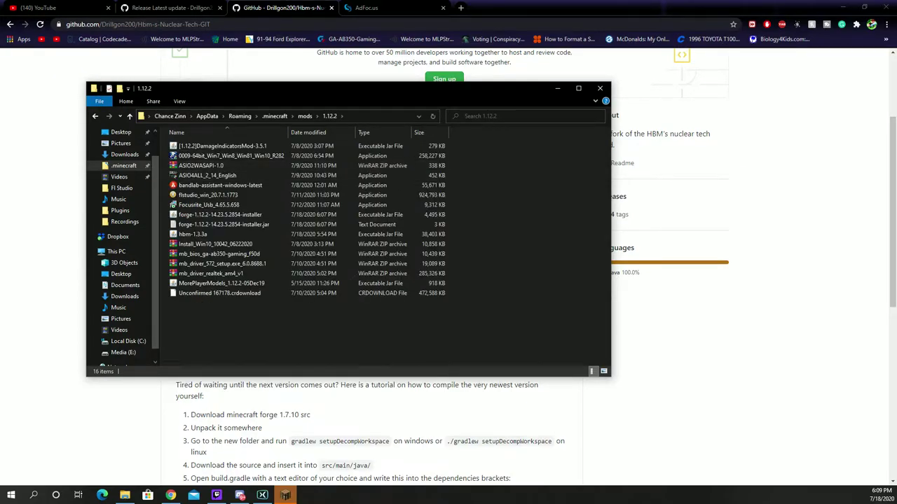
pyautogui.click(557, 88)
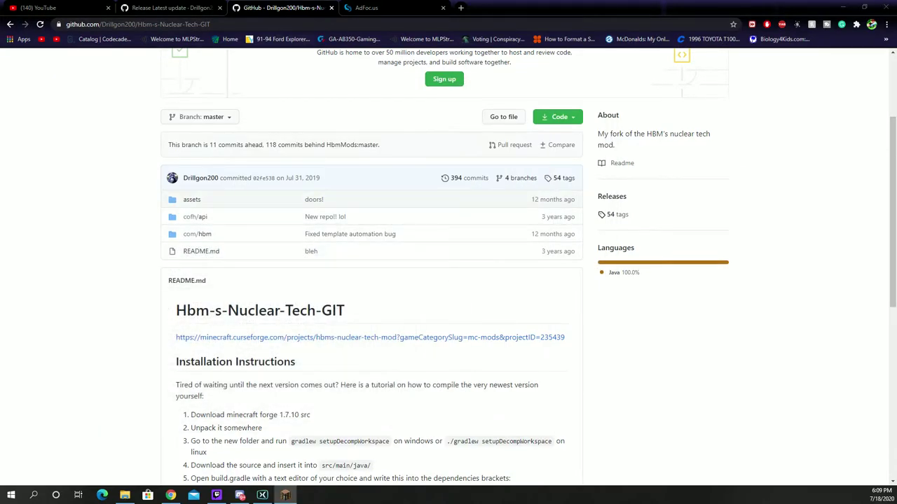
# - Quit the running Minecraft 1.12.2 game from its title screen
pyautogui.scroll(2, 448, 280)
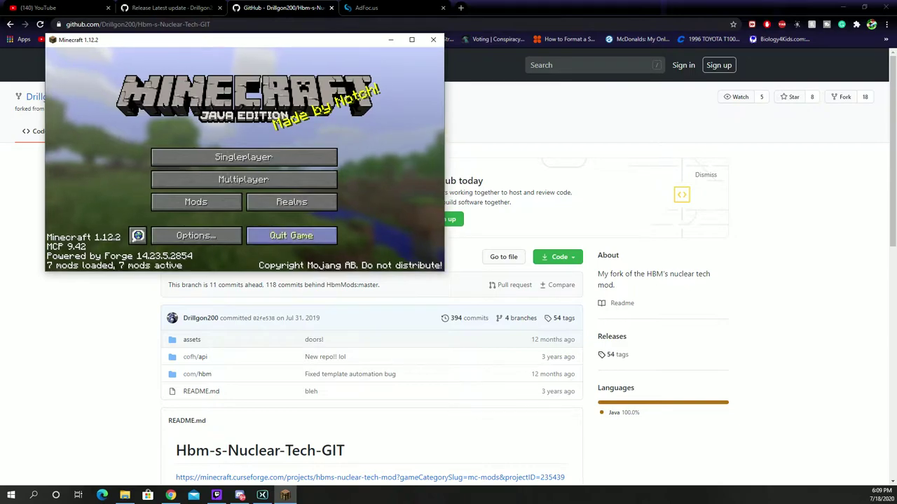
pyautogui.click(291, 236)
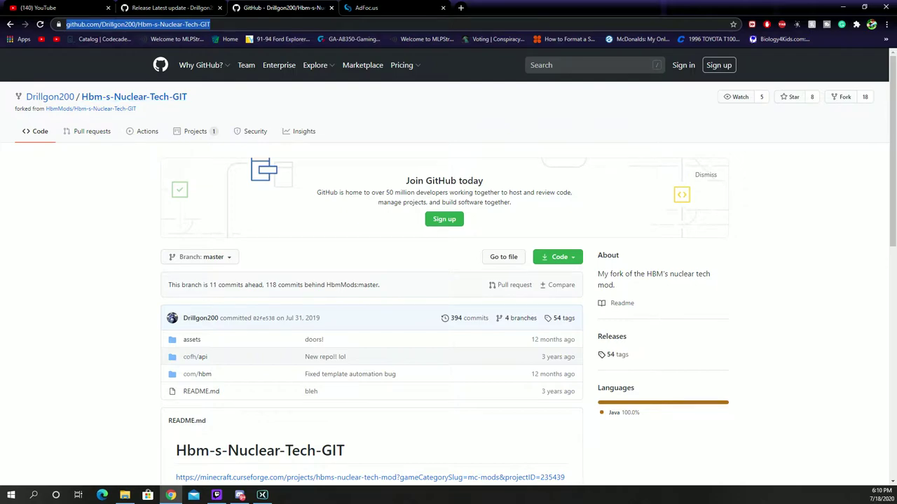
# - Open the releases of the Hbm-s-Nuclear-Tech-GIT repository and expand the assets of the hbm-1.3.4a-1.12.2 release
pyautogui.click(232, 24)
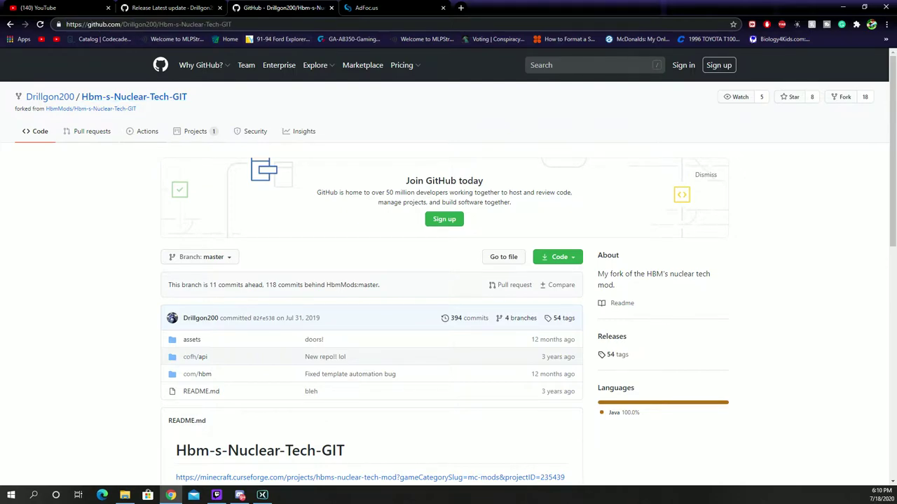
pyautogui.scroll(-2, 448, 267)
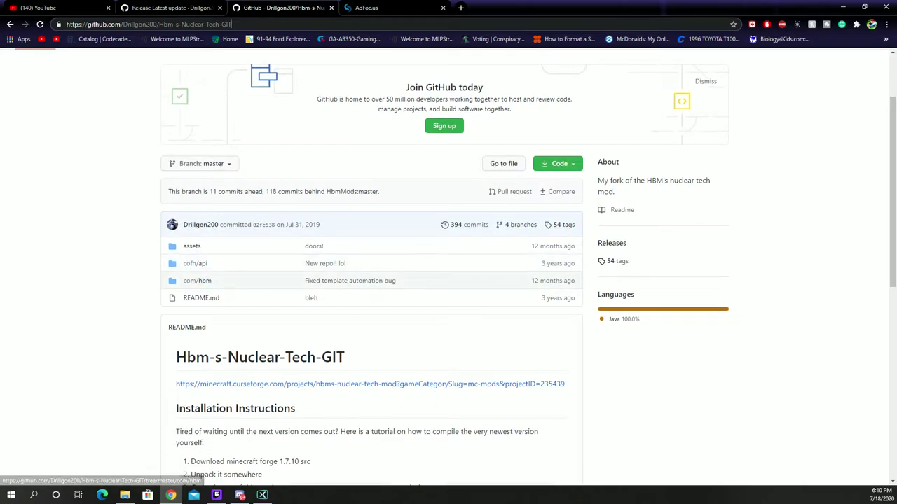
pyautogui.scroll(-2, 448, 266)
pyautogui.scroll(3, 448, 266)
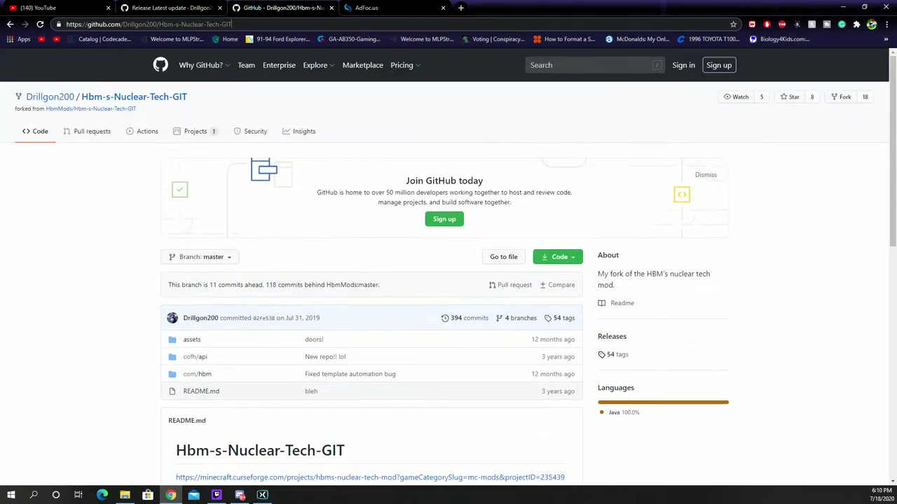
pyautogui.scroll(-1, 448, 266)
pyautogui.scroll(-1, 449, 266)
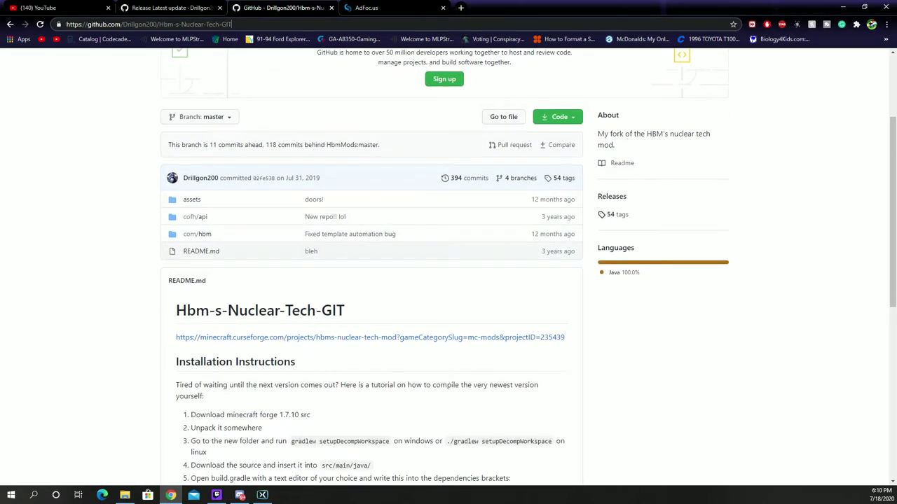
pyautogui.click(617, 215)
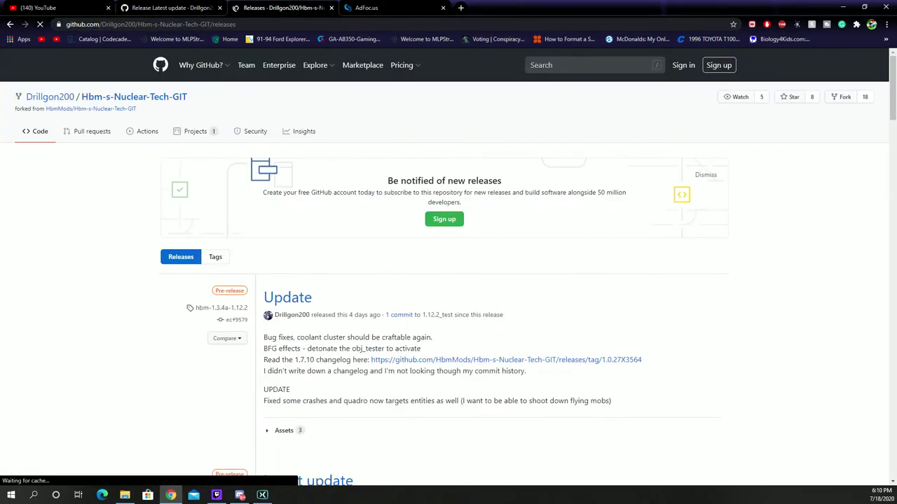
pyautogui.scroll(-3, 448, 280)
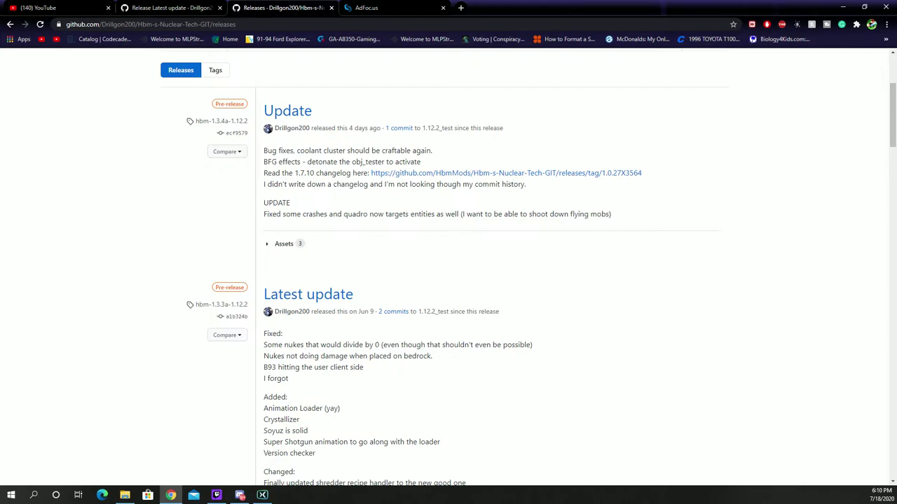
pyautogui.click(284, 243)
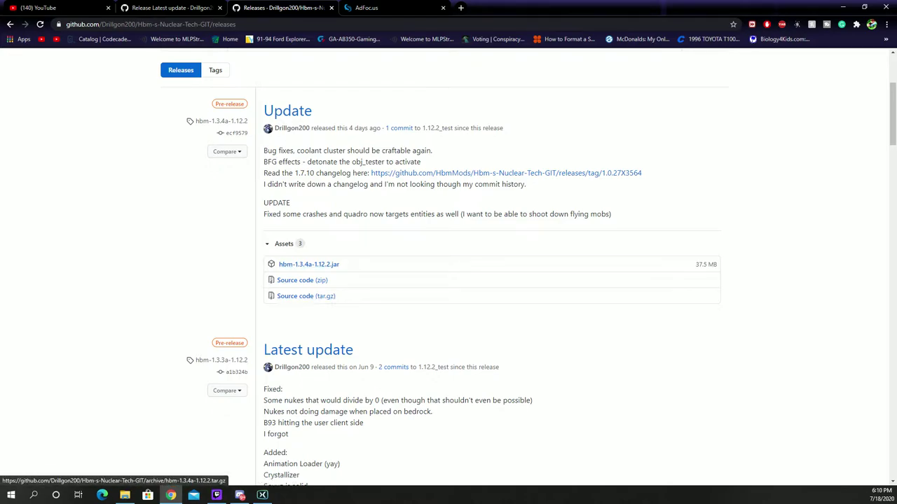
# - Download hbm-1.3.4a-1.12.2.jar into the 1.12.2 mods folder, replacing the existing hbm-1.3.3a file
pyautogui.moveTo(340, 297); pyautogui.dragTo(277, 280)
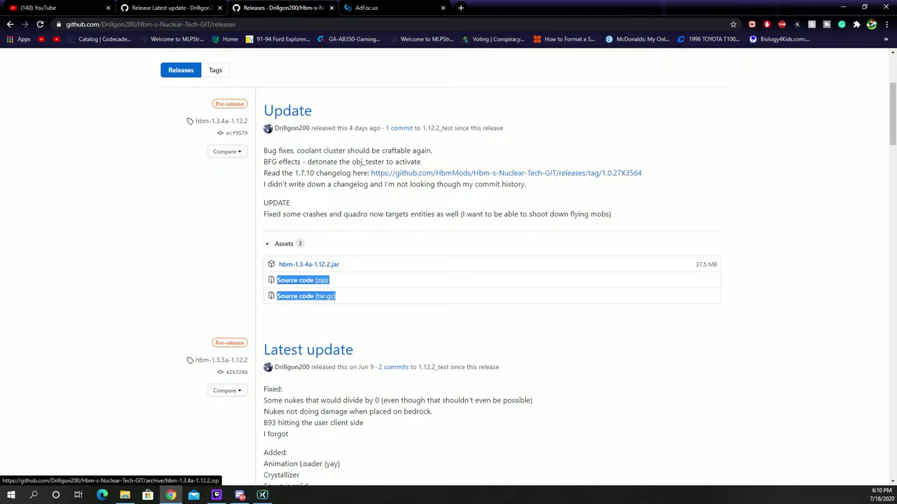
pyautogui.click(317, 323)
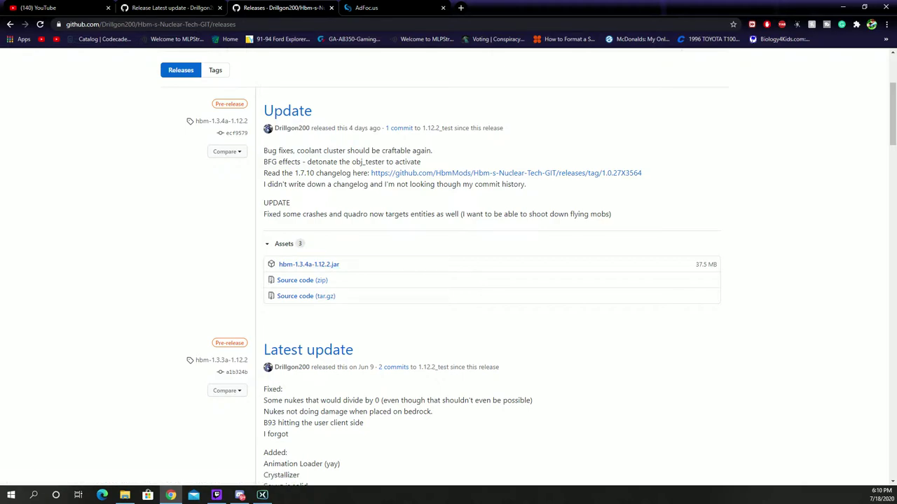
pyautogui.click(308, 264)
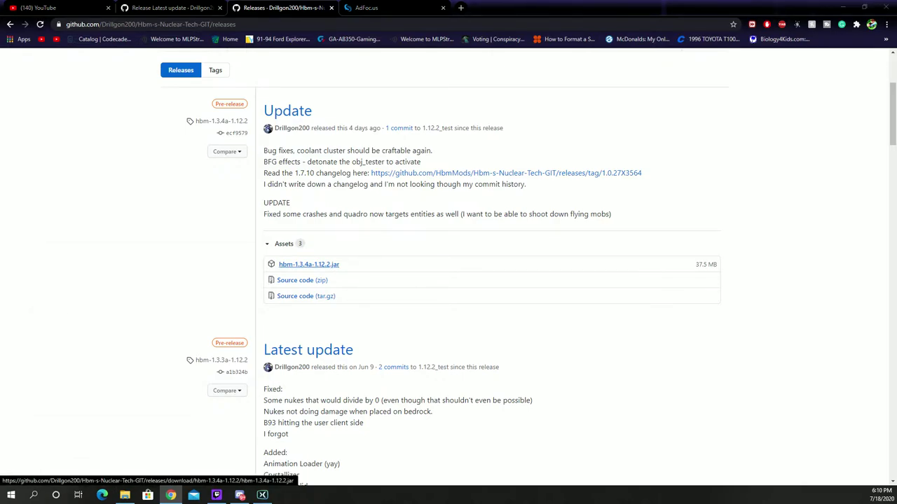
pyautogui.click(133, 320)
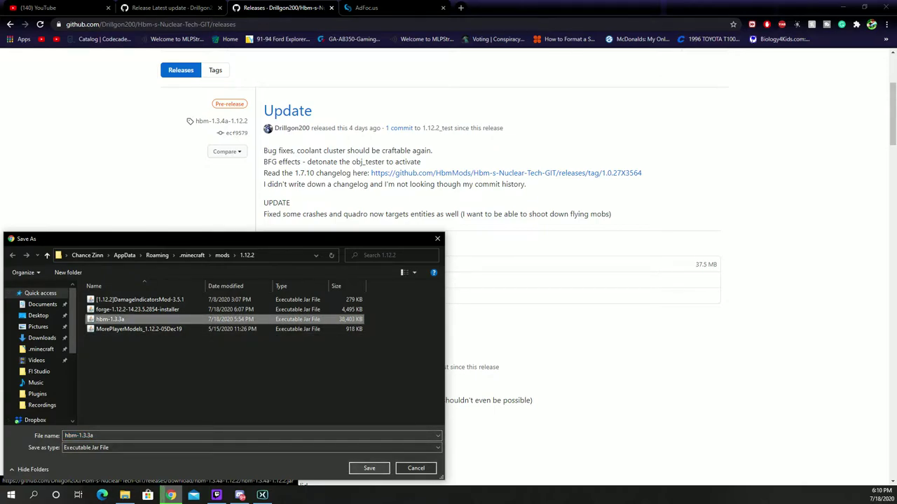
pyautogui.click(369, 468)
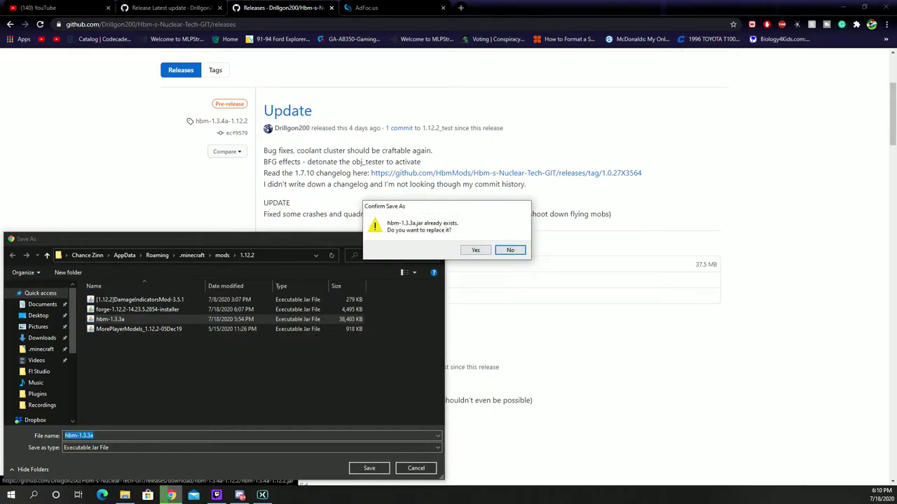
pyautogui.click(476, 250)
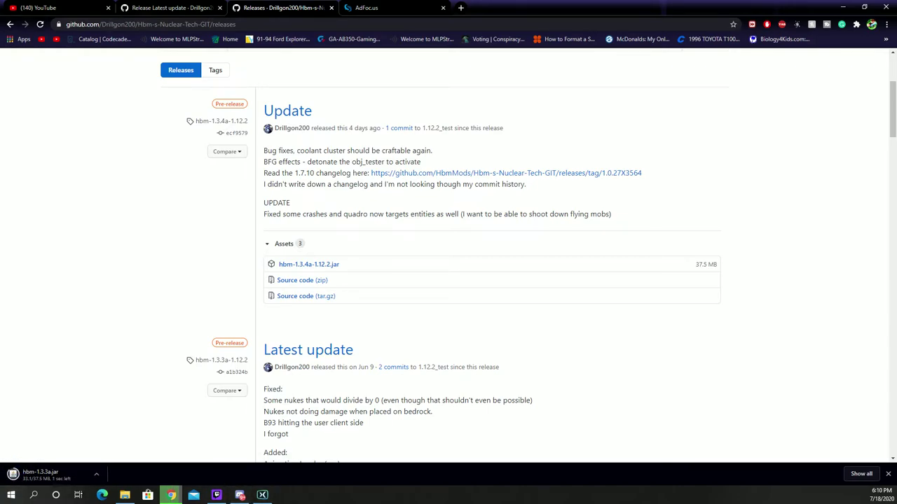
# - Start the Minecraft Launcher and launch the game with the forge 1.12.2-forge-14.23.5.2854 installation
pyautogui.click(34, 495)
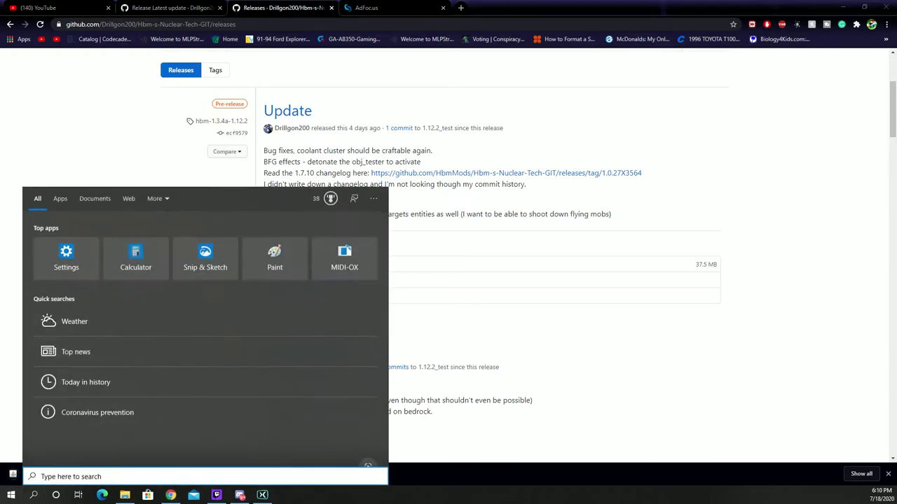
pyautogui.write('minecraft')
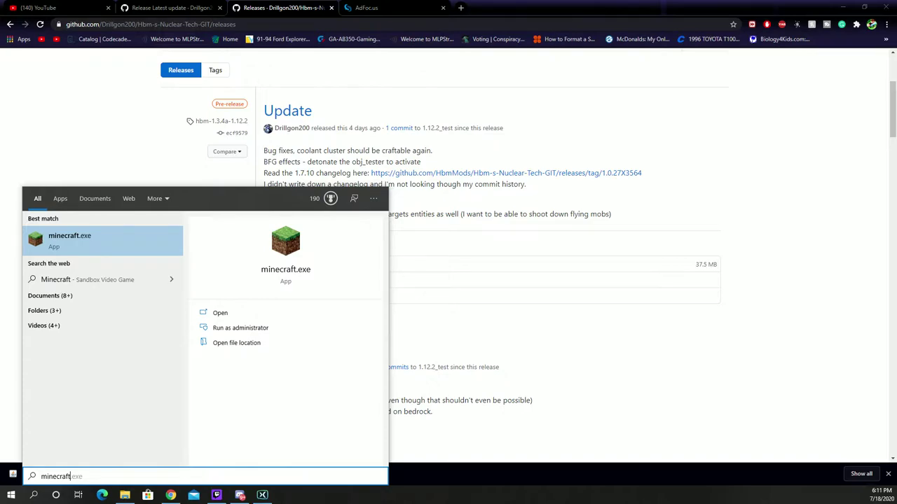
pyautogui.press('Return')
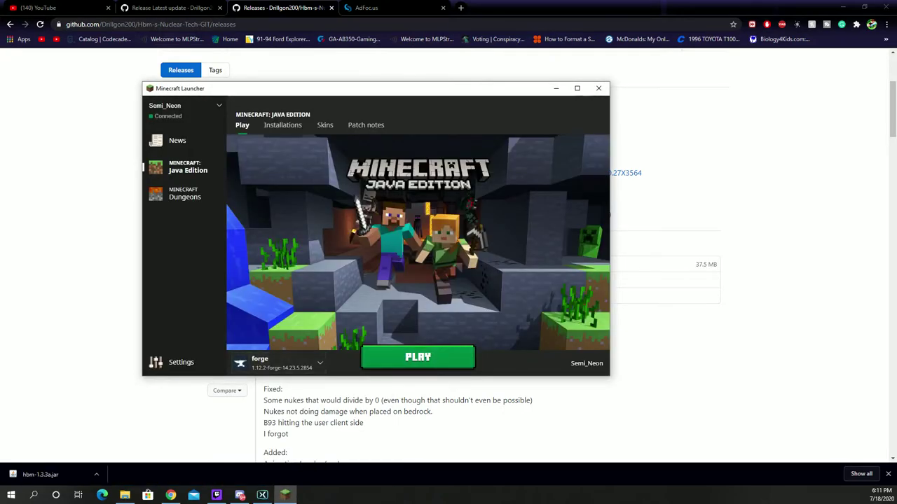
pyautogui.click(279, 363)
pyautogui.click(279, 312)
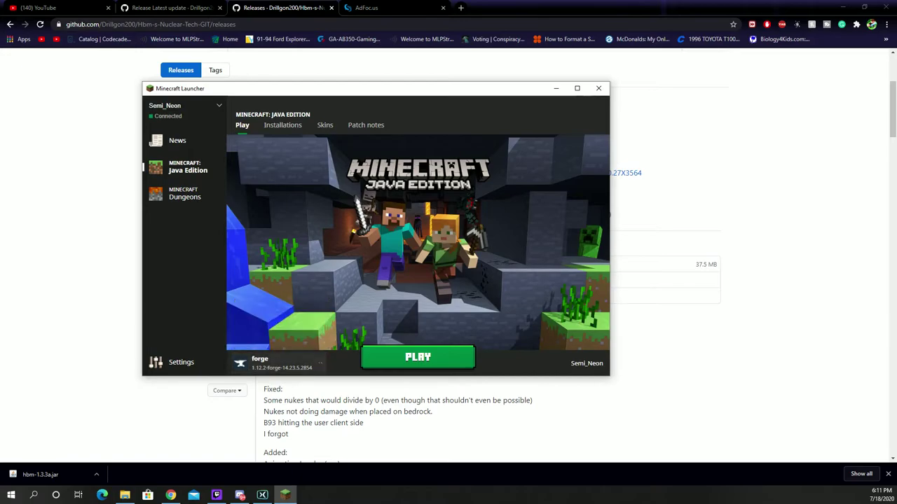
pyautogui.click(418, 357)
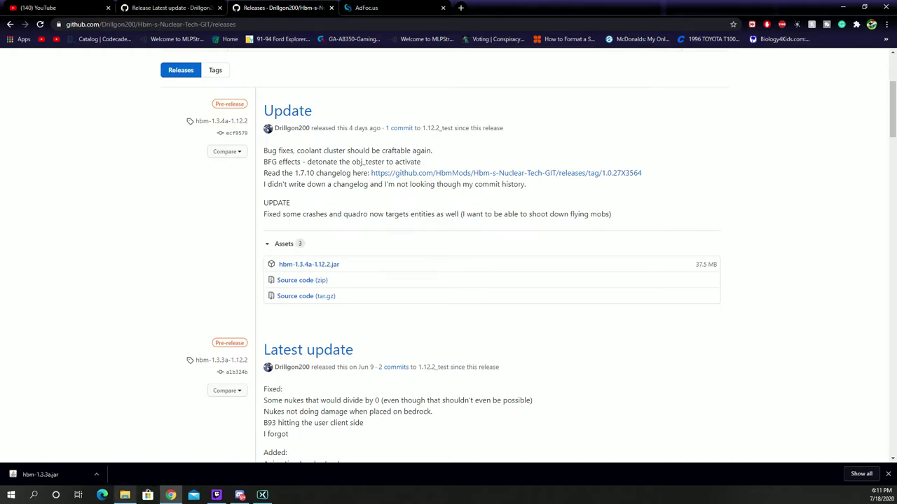
# - Switch to File Explorer and try to delete the four ZIP archives from Install_Win10_10042_06222020 to mb_driver_realtek_am4_v1 in the 1.12.2 folder
pyautogui.click(125, 496)
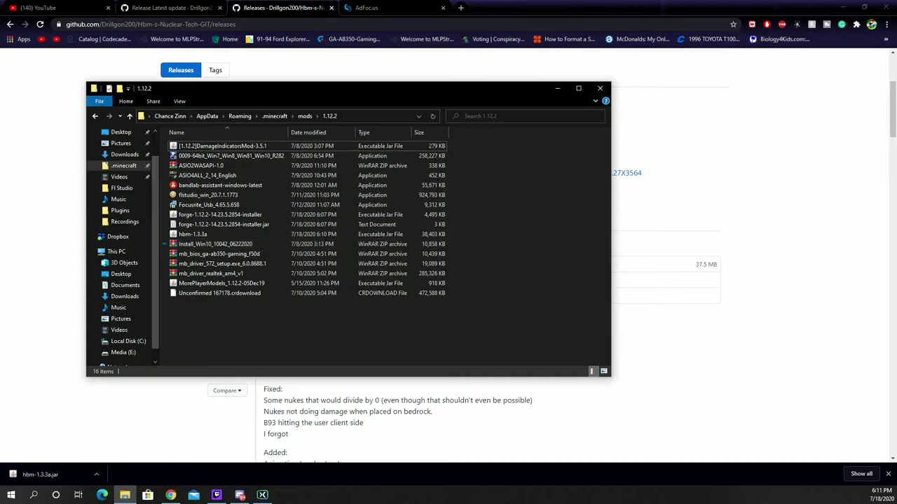
pyautogui.moveTo(163, 243); pyautogui.dragTo(241, 275)
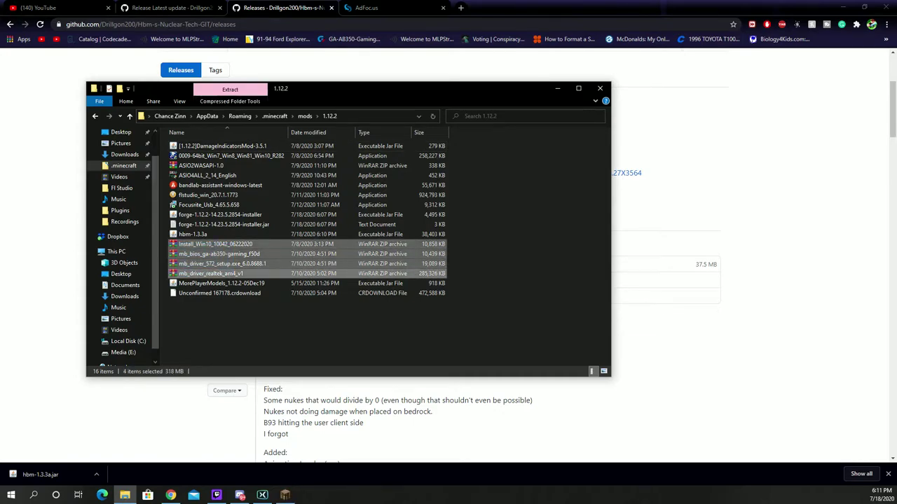
pyautogui.rightClick(254, 253)
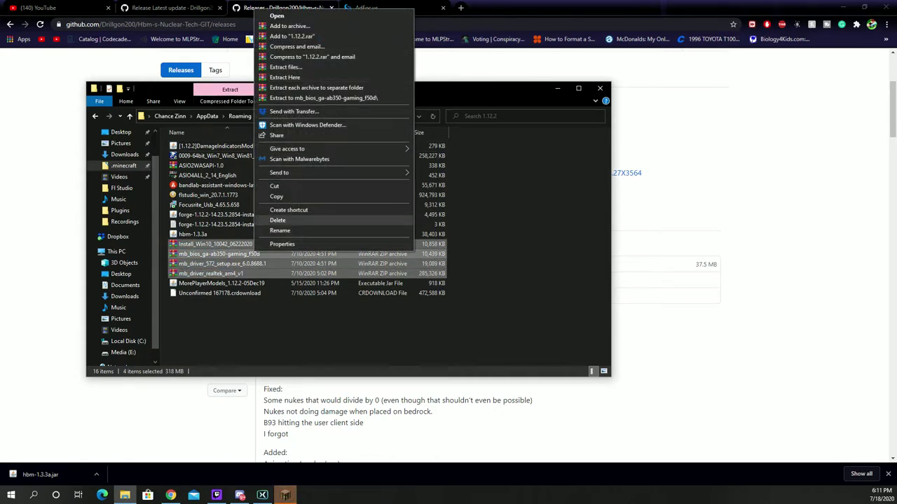
pyautogui.click(277, 220)
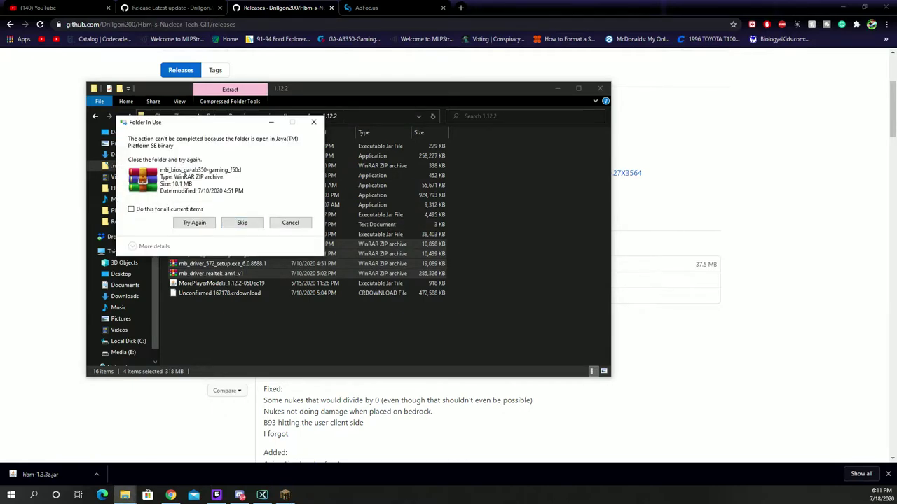
pyautogui.click(314, 122)
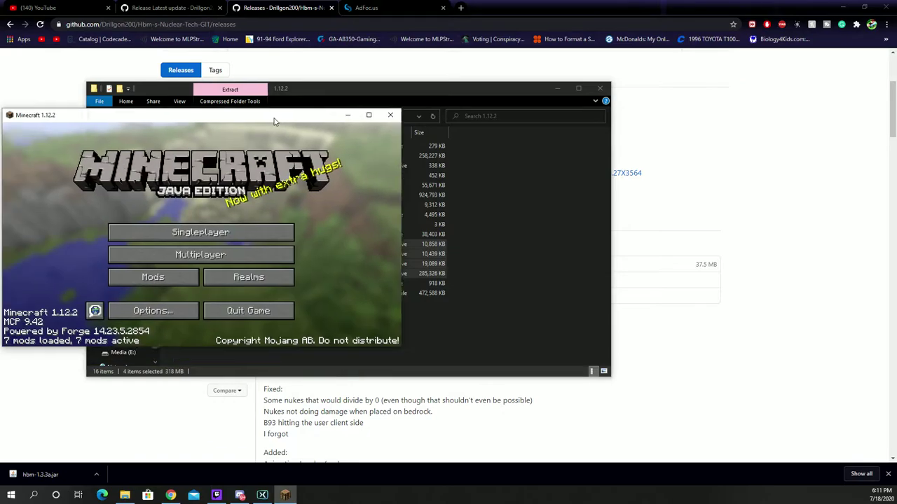
# - Move the Minecraft window clear of the screen edge and open the Singleplayer world list
pyautogui.moveTo(274, 117); pyautogui.dragTo(369, 84)
pyautogui.click(465, 82)
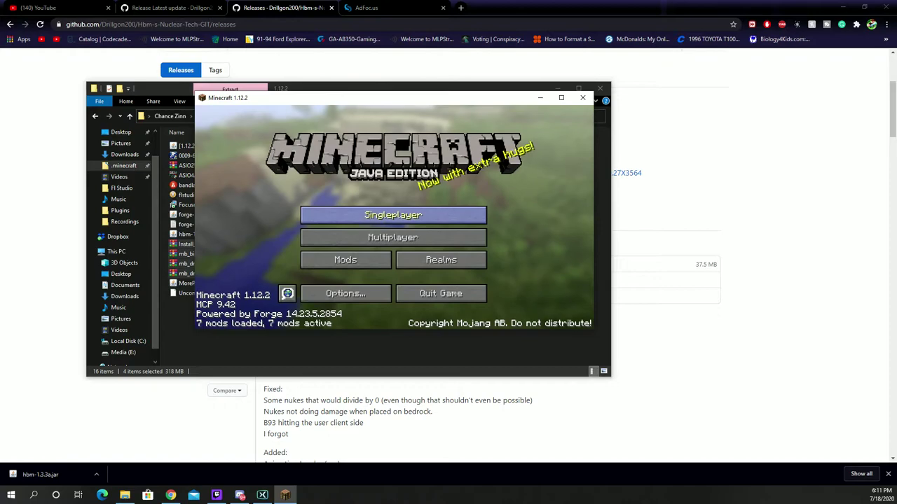
pyautogui.click(388, 210)
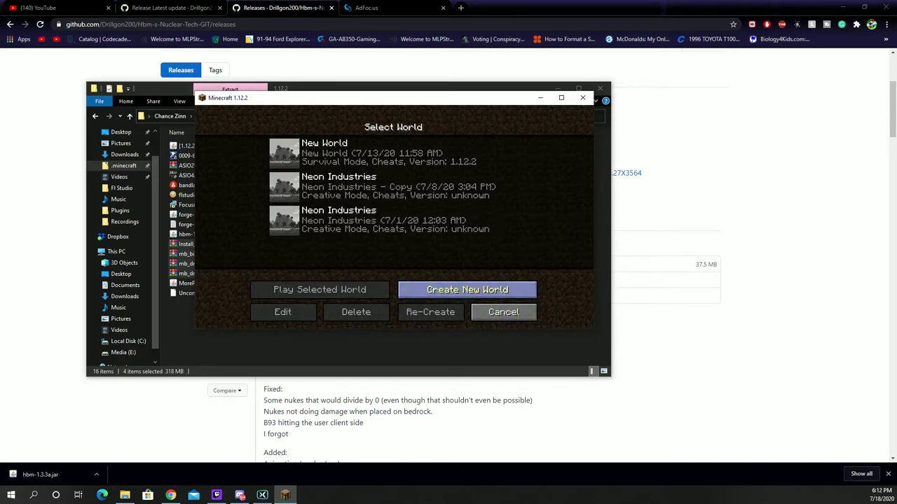
pyautogui.click(455, 289)
pyautogui.click(393, 289)
pyautogui.click(319, 255)
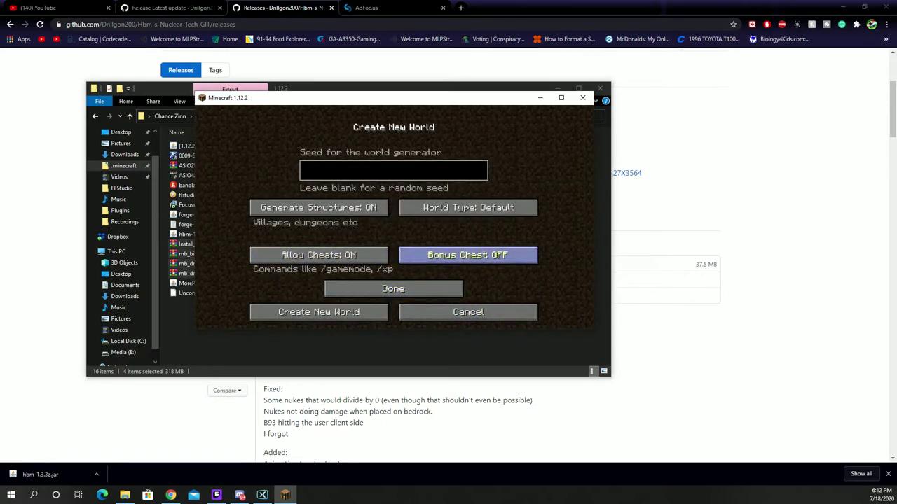
pyautogui.click(467, 255)
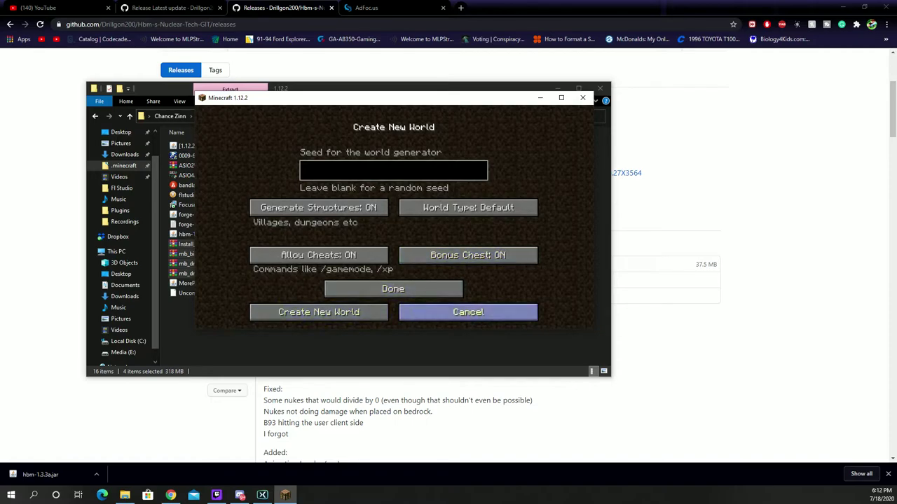
pyautogui.click(468, 311)
pyautogui.moveTo(284, 153)
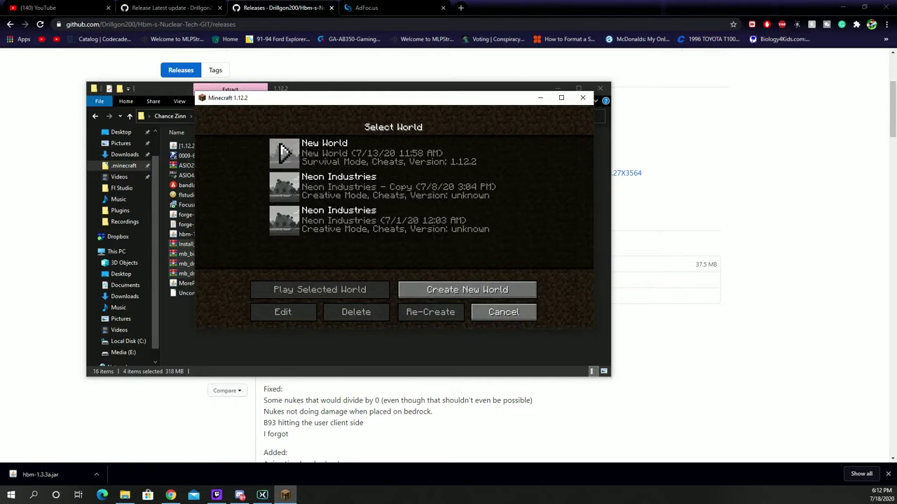
# - Try to open the existing New World save dated 7/13/20, and return to the title screen
pyautogui.click(283, 152)
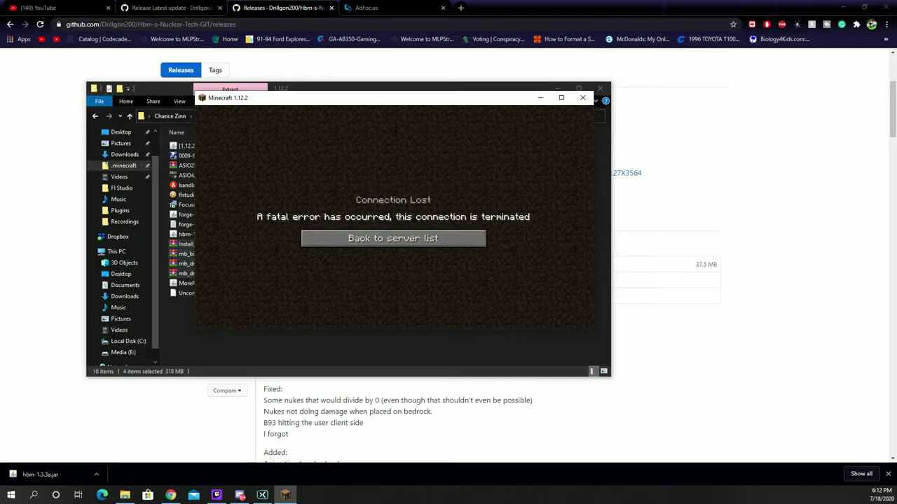
pyautogui.click(393, 237)
pyautogui.click(502, 312)
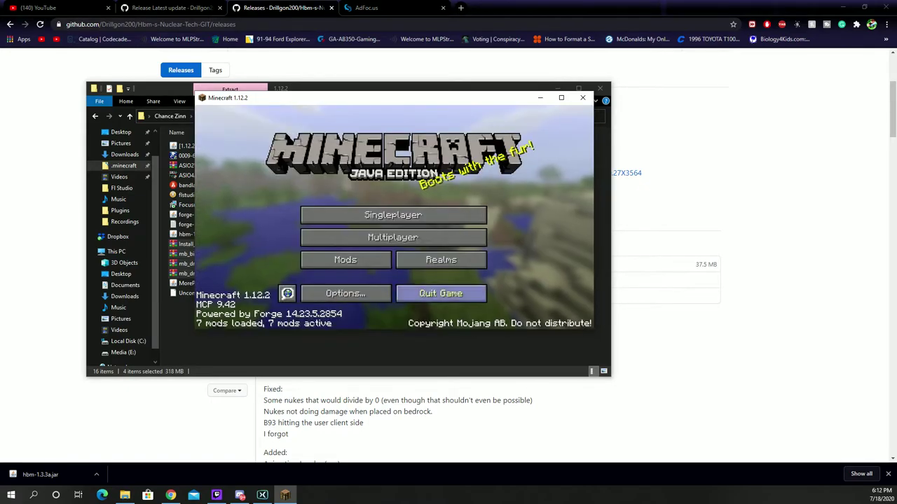
# - Create a new Survival world named New World with Allow Cheats and Bonus Chest turned on
pyautogui.click(393, 213)
pyautogui.click(458, 290)
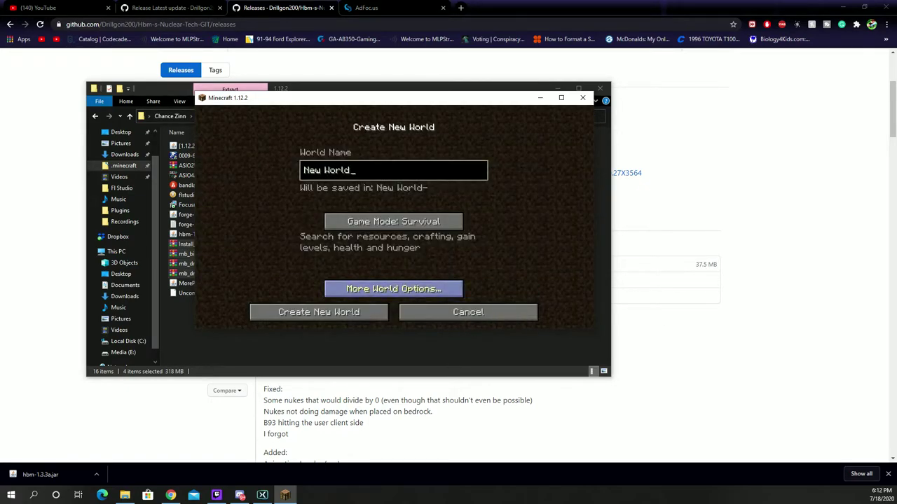
pyautogui.click(393, 289)
pyautogui.click(318, 255)
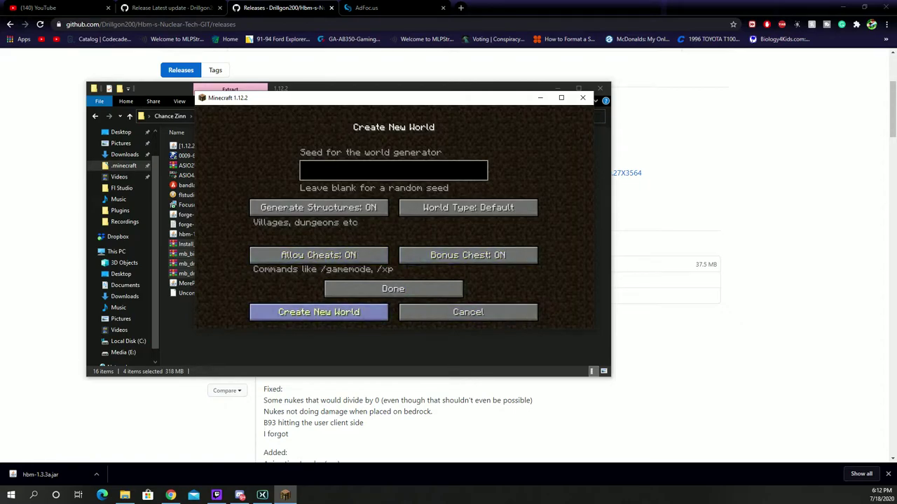
pyautogui.click(319, 312)
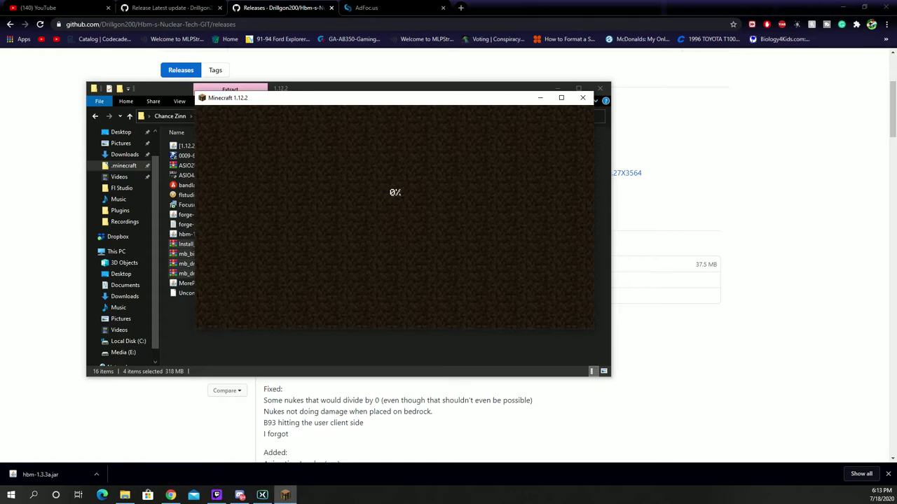
# - Quit the running Minecraft game and relaunch the forge 1.12.2-forge-14.23.5.2854 installation
pyautogui.scroll(-1, 123, 260)
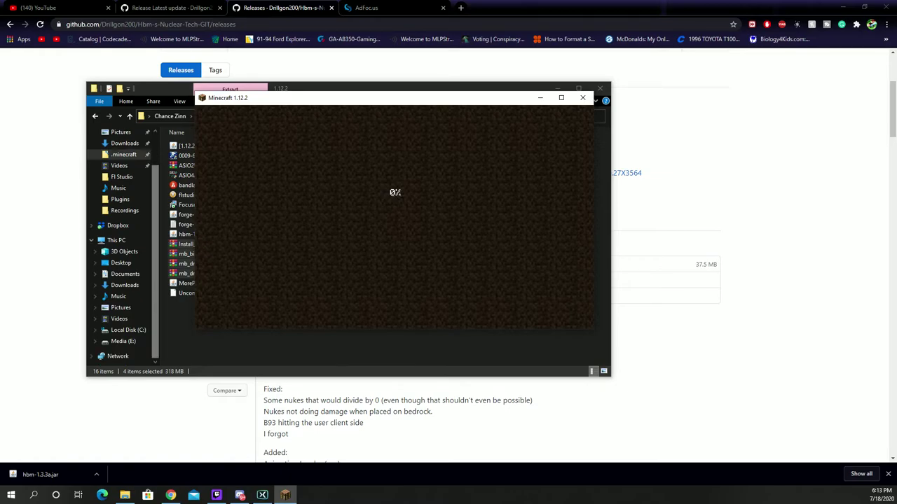
pyautogui.click(280, 348)
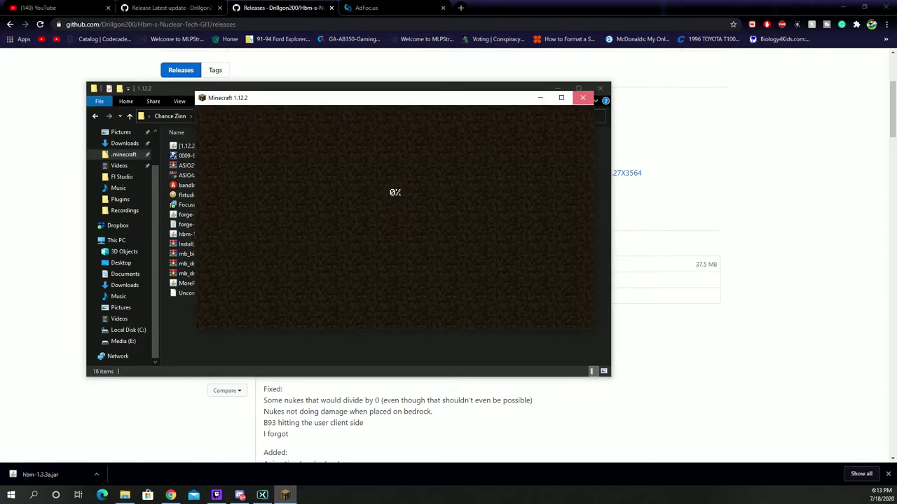
pyautogui.click(582, 97)
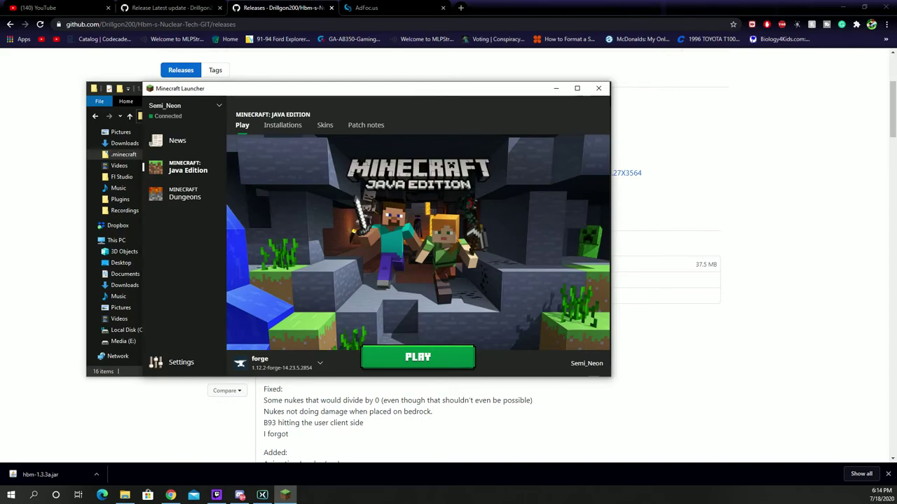
pyautogui.click(418, 357)
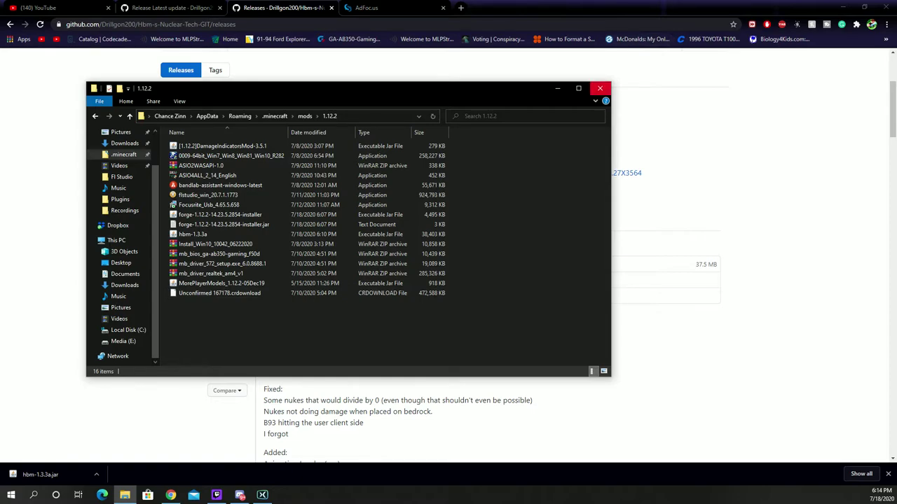
# - Close the 1.12.2 folder window and quit the Minecraft game while it is still loading mods
pyautogui.click(599, 88)
pyautogui.scroll(-3, 449, 253)
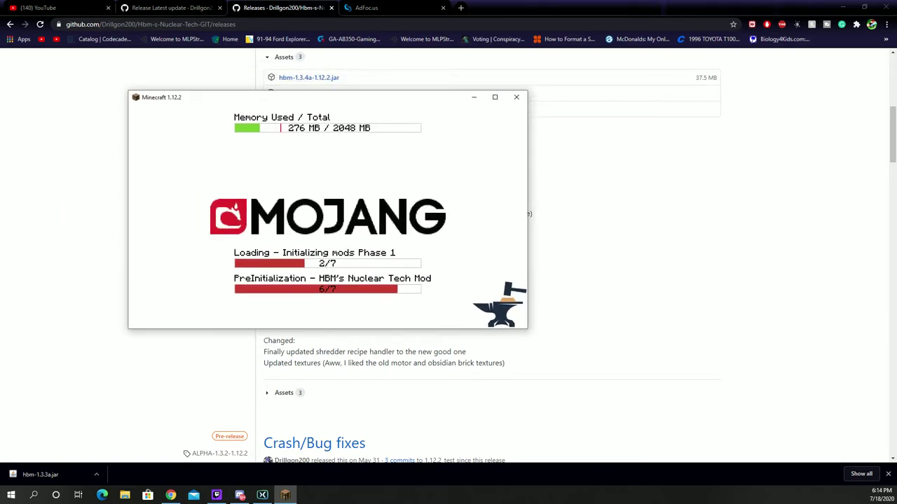
pyautogui.click(517, 98)
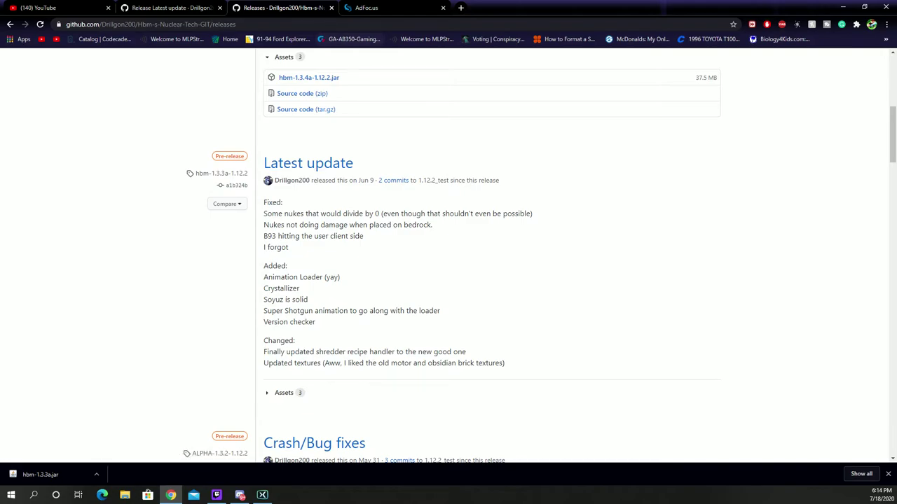
# - In the browser's AdFoc.us tab, open the bookmarked Hypixel guide on allocating more RAM and find its key of memory arguments
pyautogui.click(394, 8)
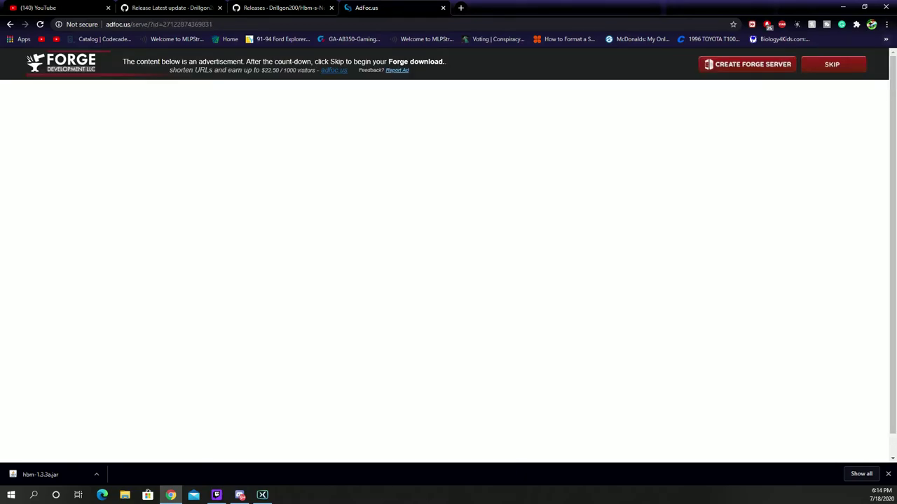
pyautogui.click(886, 39)
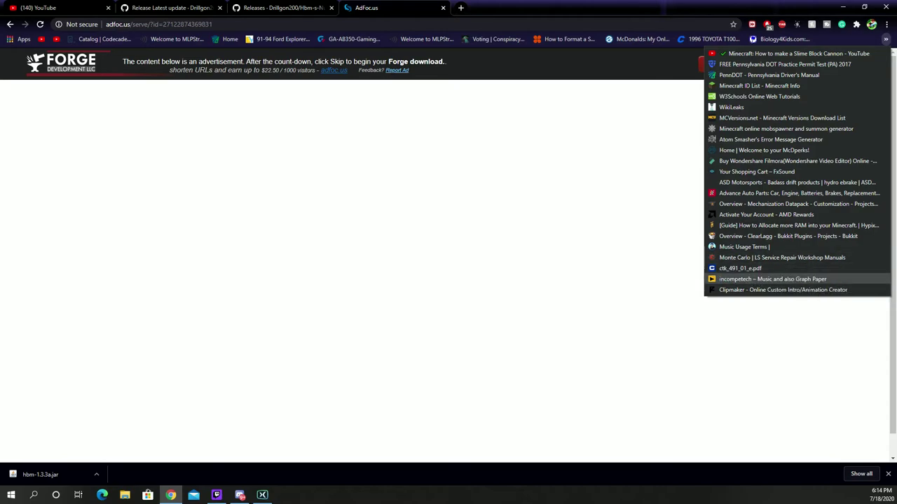
pyautogui.click(771, 224)
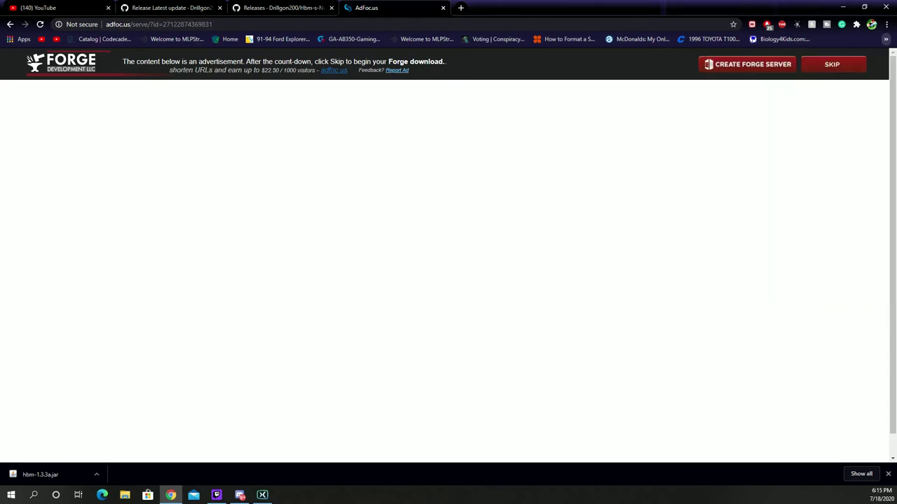
pyautogui.scroll(-8, 448, 252)
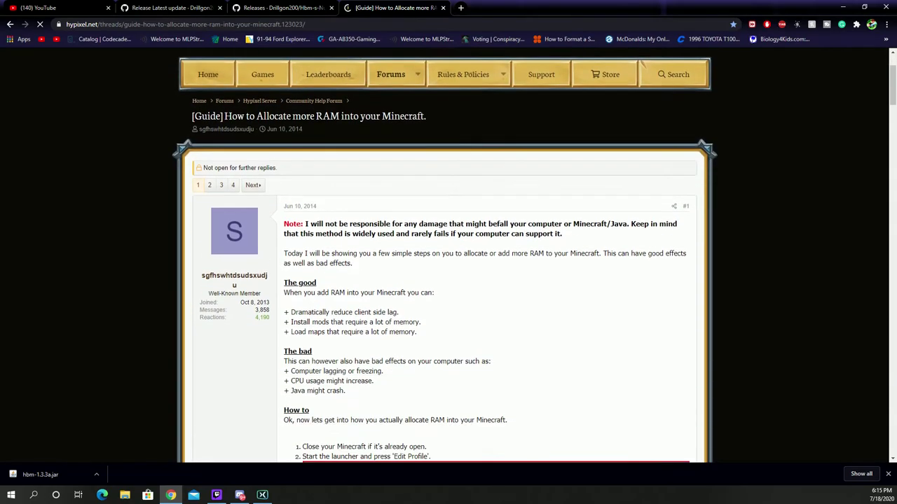
pyautogui.scroll(-3, 448, 252)
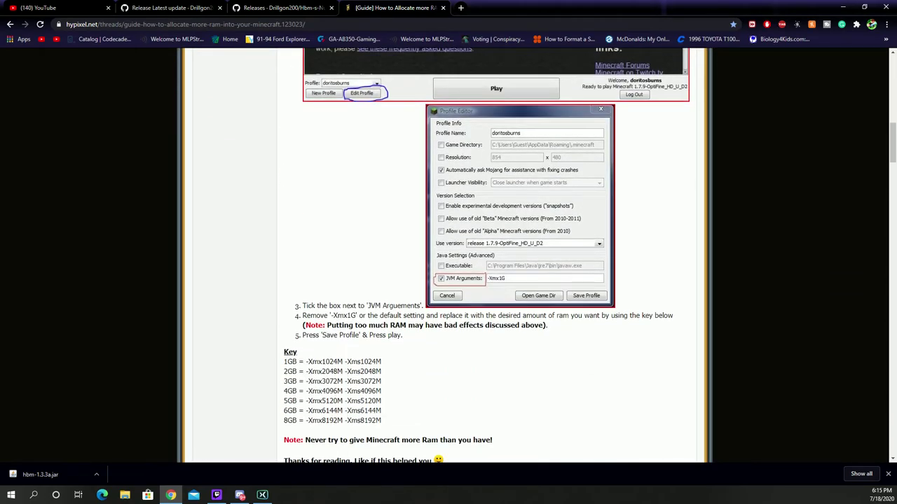
pyautogui.scroll(-3, 448, 252)
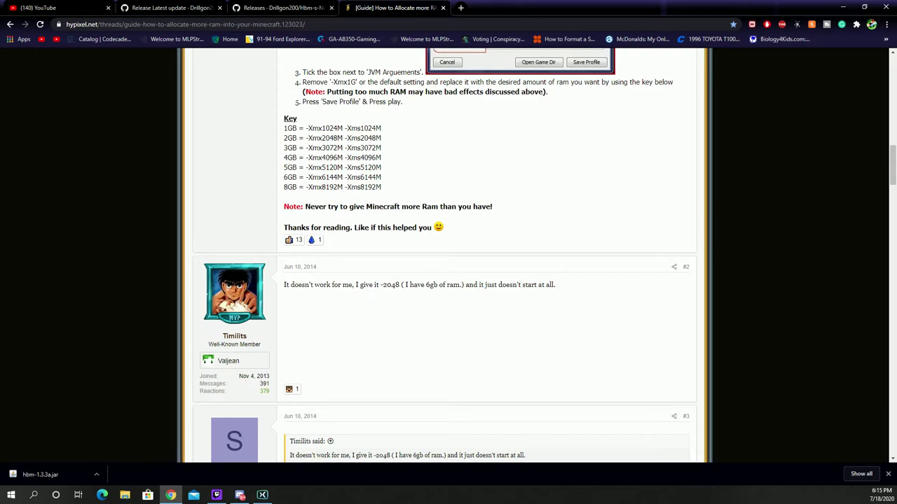
# - Copy the 8GB arguments -Xmx8192M -Xms8192M from the guide's key
pyautogui.moveTo(382, 187); pyautogui.dragTo(303, 187)
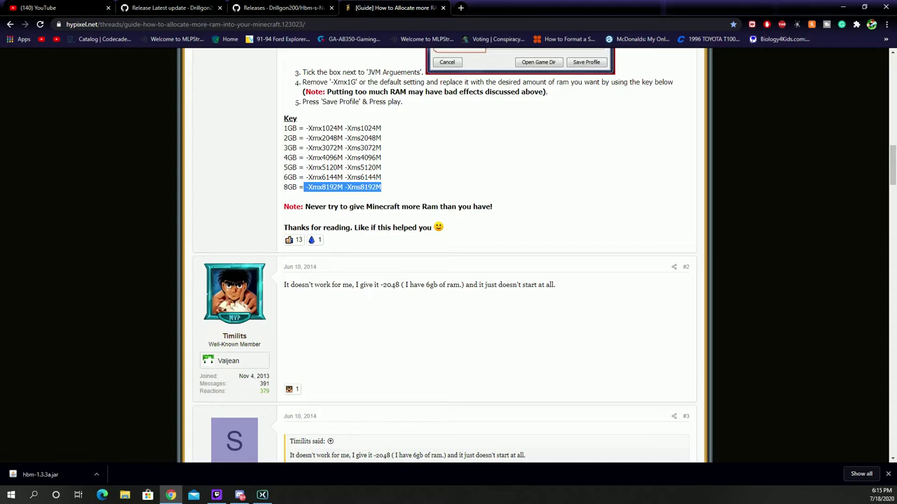
pyautogui.rightClick(315, 188)
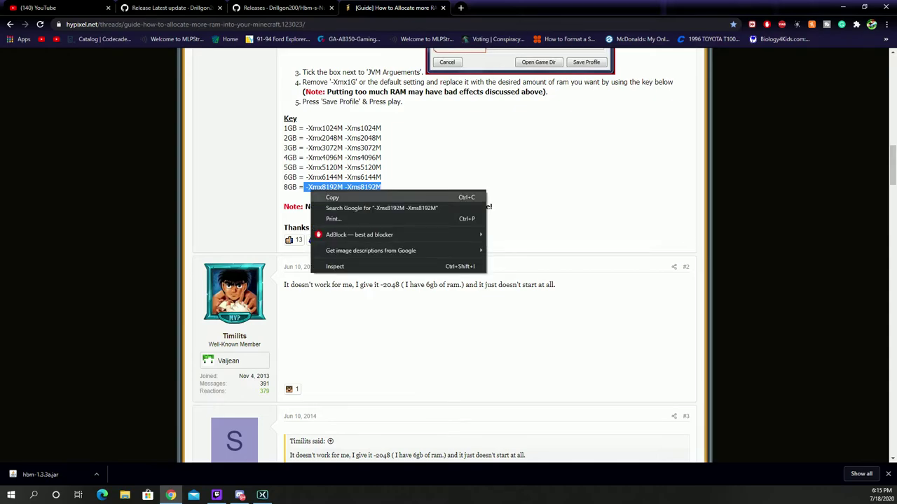
pyautogui.click(330, 194)
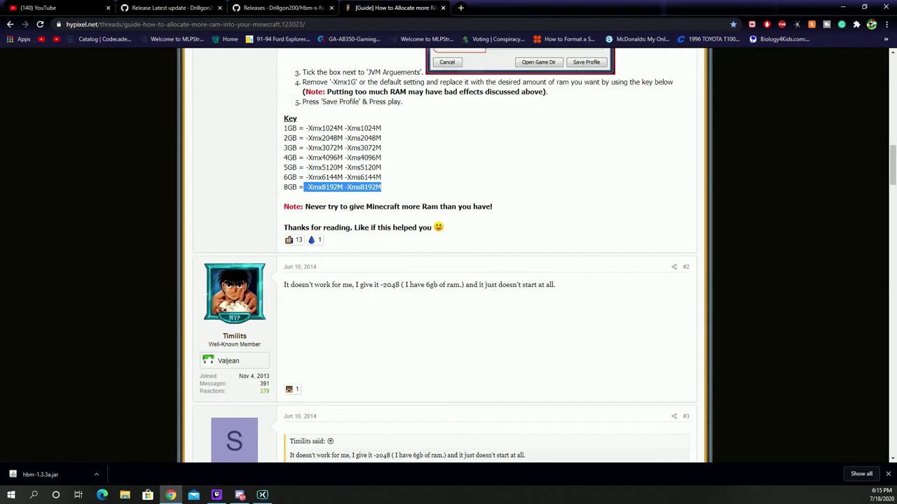
pyautogui.scroll(1, 445, 255)
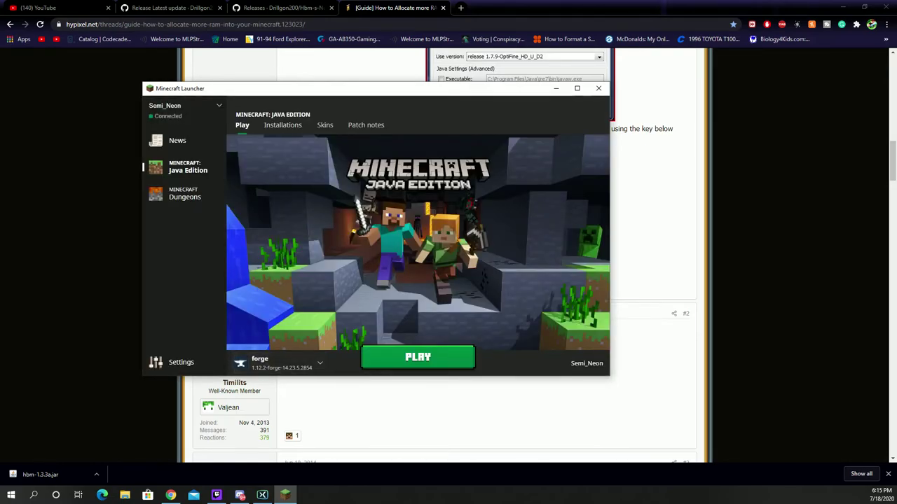
# - In the Minecraft Launcher, change the forge installation's JVM memory argument to -Xmx8G and save the installation
pyautogui.click(283, 124)
pyautogui.click(280, 178)
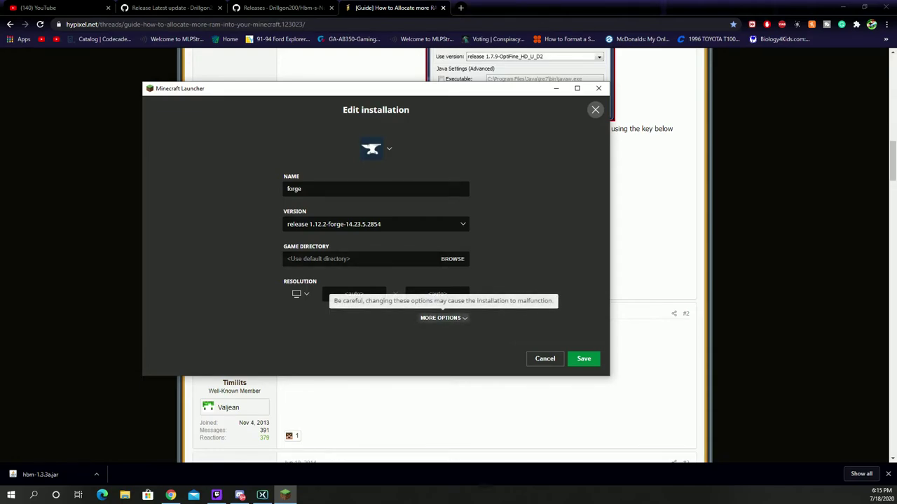
pyautogui.click(441, 318)
pyautogui.scroll(-1, 376, 231)
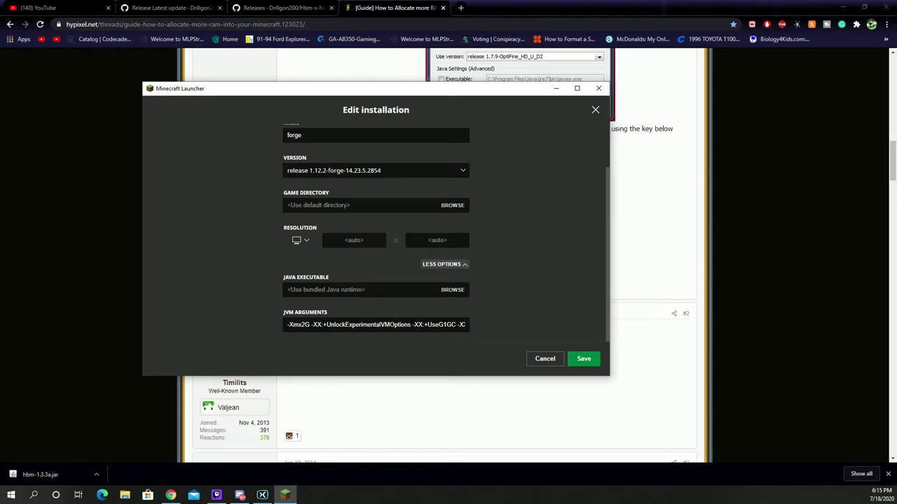
pyautogui.click(306, 325)
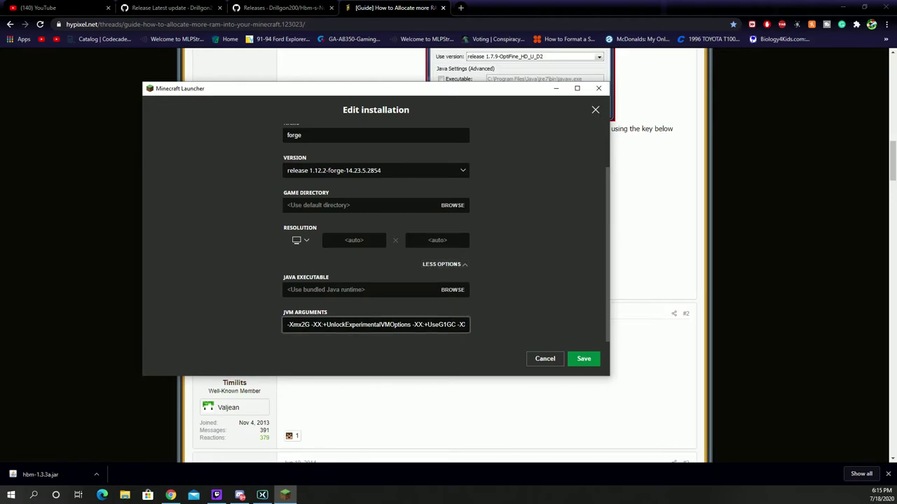
pyautogui.press('BackSpace')
pyautogui.write('8')
pyautogui.click(584, 358)
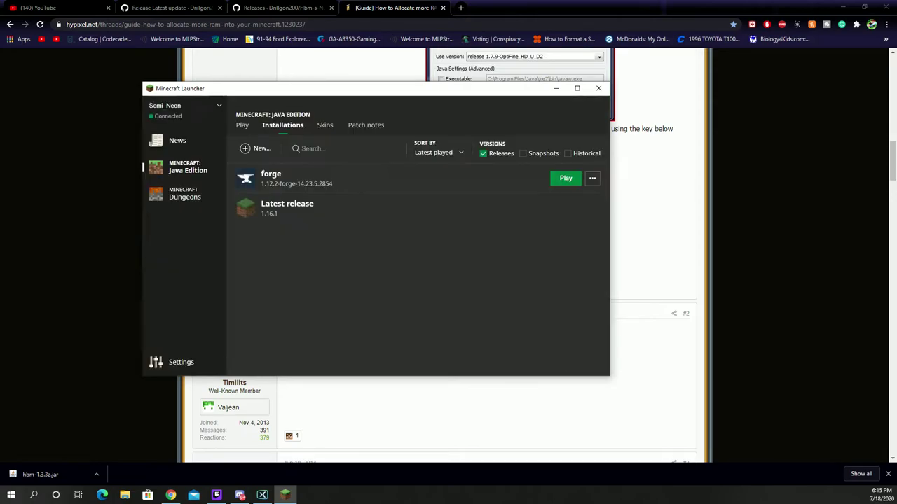
# - Launch the forge installation and move the Minecraft window fully onto the screen
pyautogui.click(566, 178)
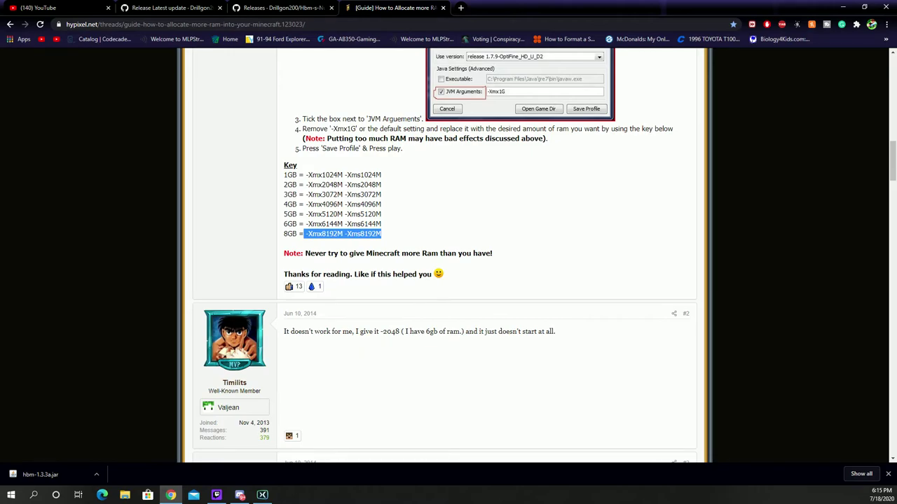
pyautogui.scroll(1, 448, 252)
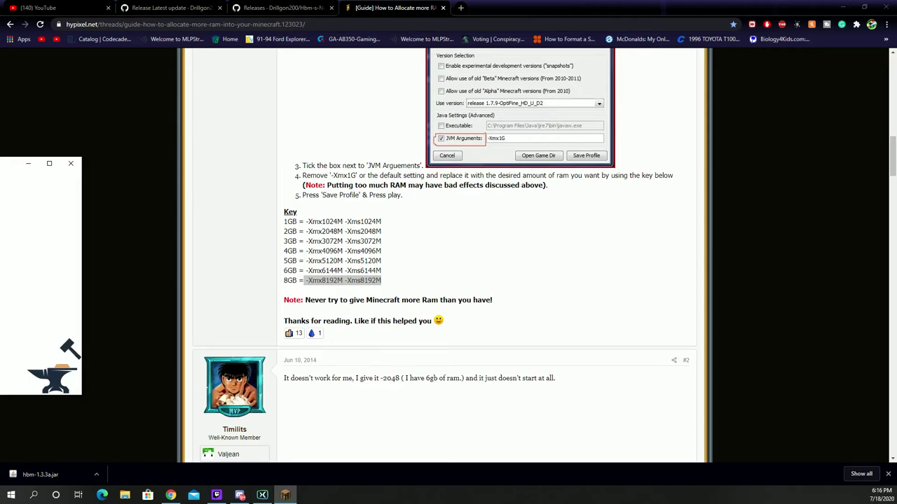
pyautogui.moveTo(0, 163); pyautogui.dragTo(498, 143)
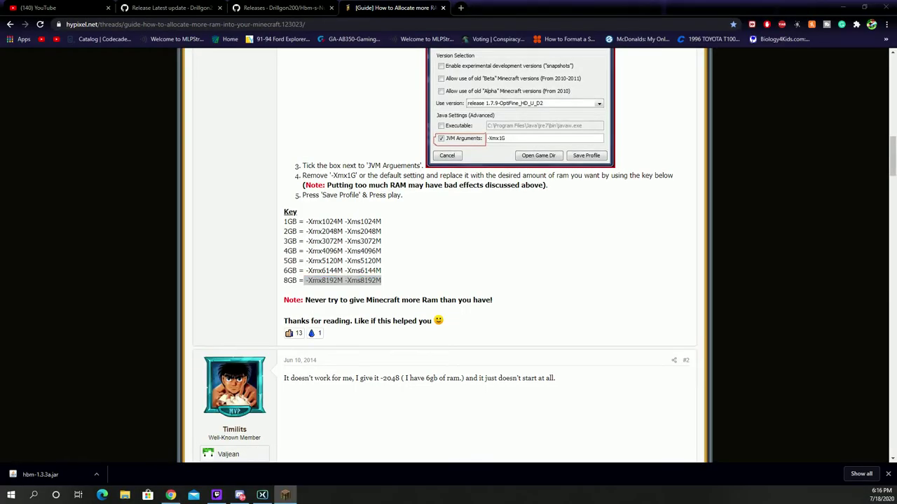
pyautogui.moveTo(0, 134); pyautogui.dragTo(364, 87)
# - Start setting up a new world, cycle through its game modes and inspect the additional world options
pyautogui.click(486, 272)
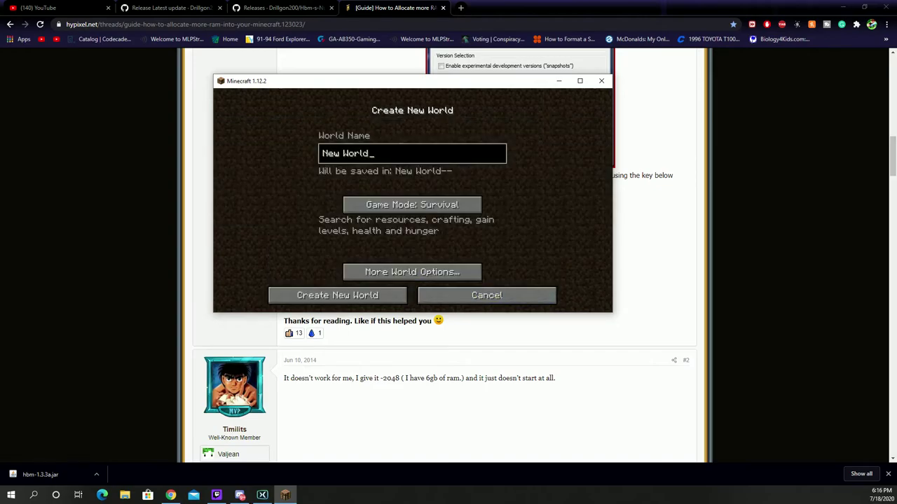
pyautogui.click(412, 204)
pyautogui.click(412, 204)
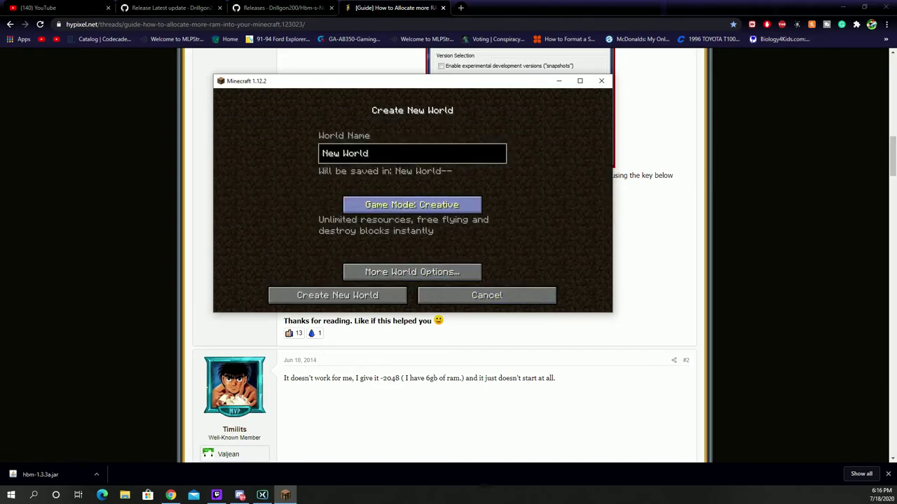
pyautogui.click(412, 205)
pyautogui.click(412, 205)
pyautogui.click(412, 271)
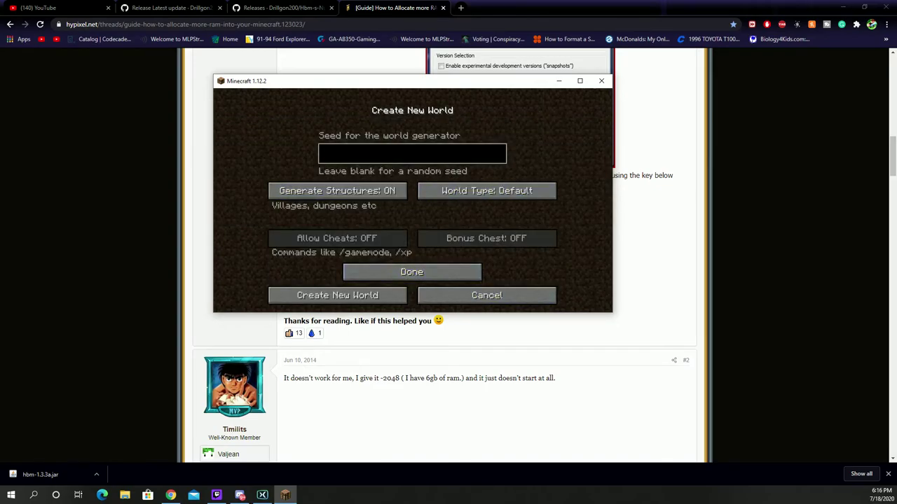
pyautogui.click(412, 272)
# - Set the game mode to Creative and try to create the new world named New World
pyautogui.click(412, 204)
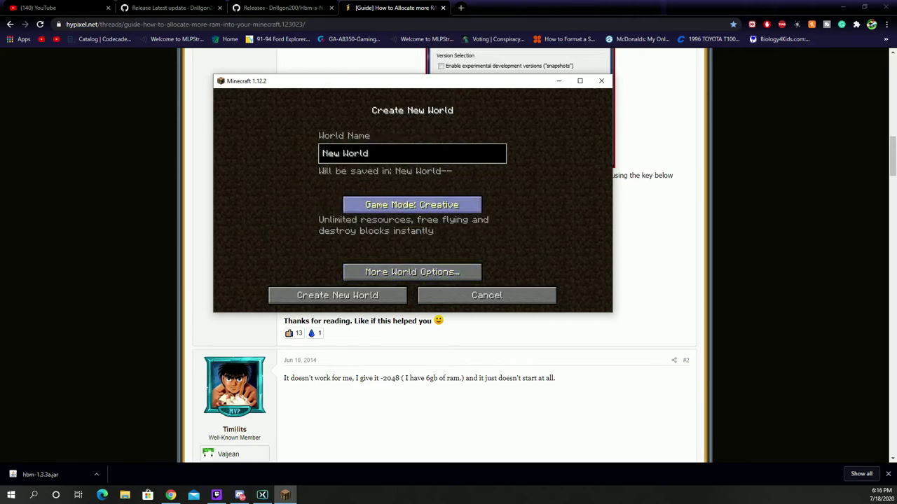
pyautogui.click(412, 204)
pyautogui.click(412, 272)
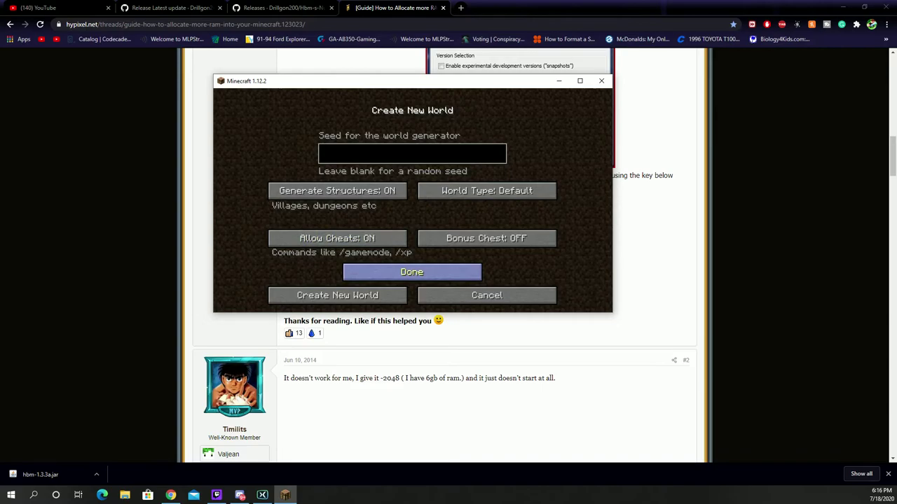
pyautogui.click(412, 272)
pyautogui.click(412, 205)
pyautogui.click(412, 205)
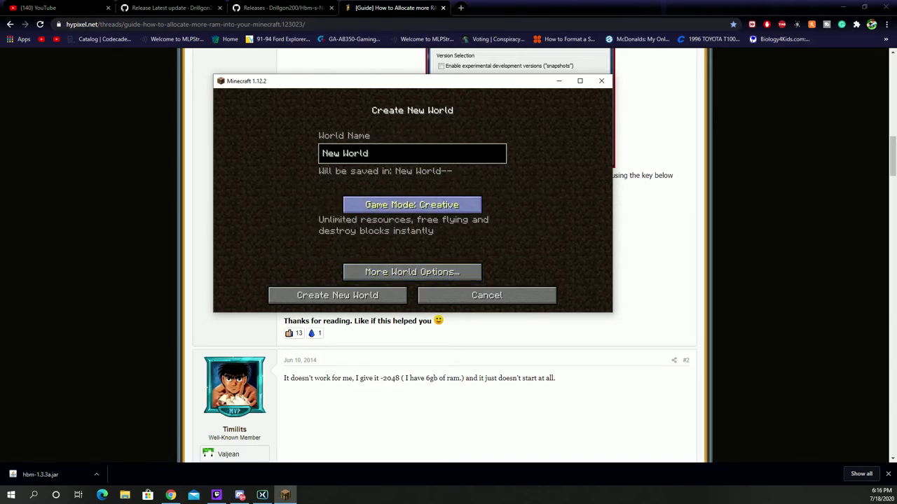
pyautogui.click(337, 295)
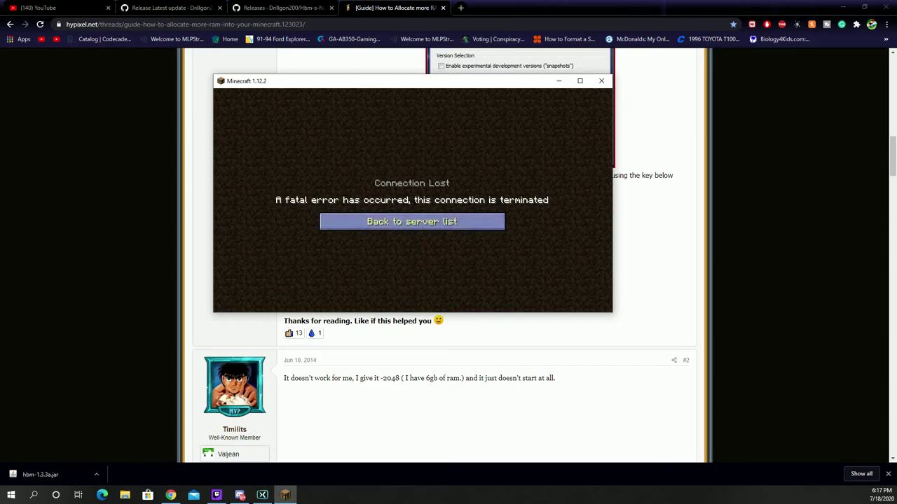
# - Leave the connection error screen, open the 1.12.2 folder inside .minecraft's mods folder in File Explorer, and quit Minecraft
pyautogui.click(412, 221)
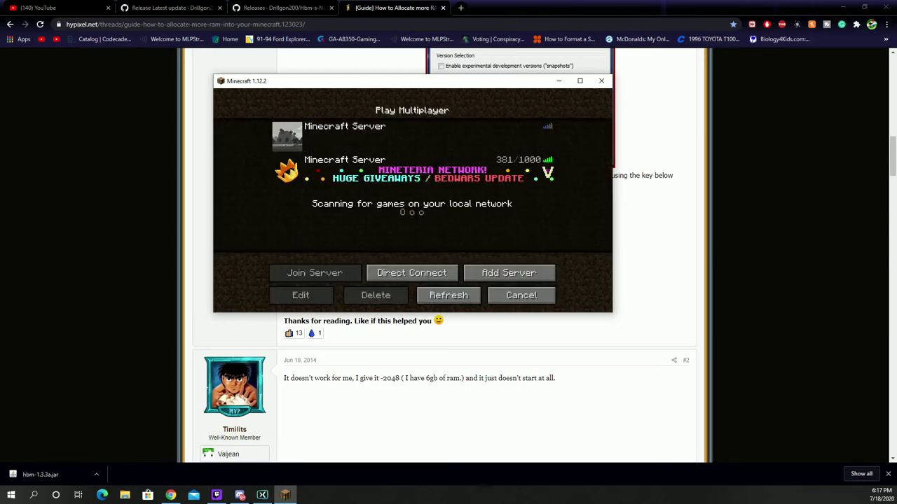
pyautogui.click(522, 296)
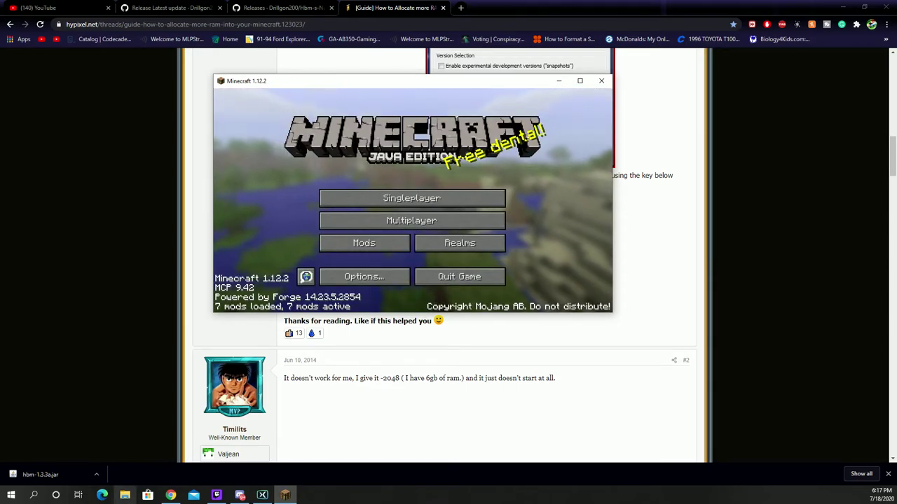
pyautogui.press('super+e')
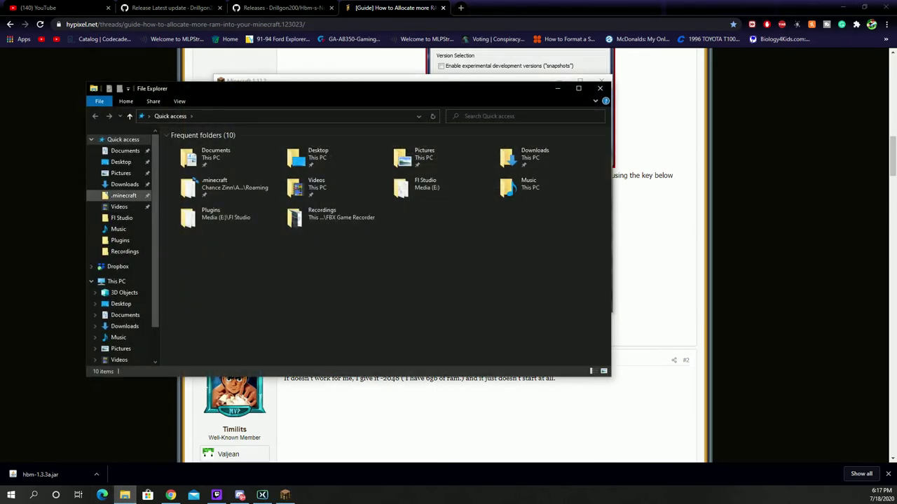
pyautogui.click(123, 195)
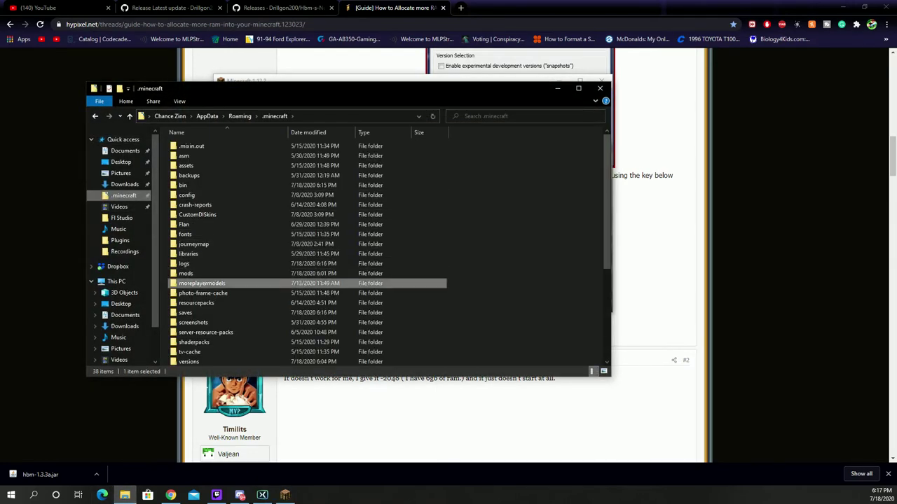
pyautogui.doubleClick(185, 273)
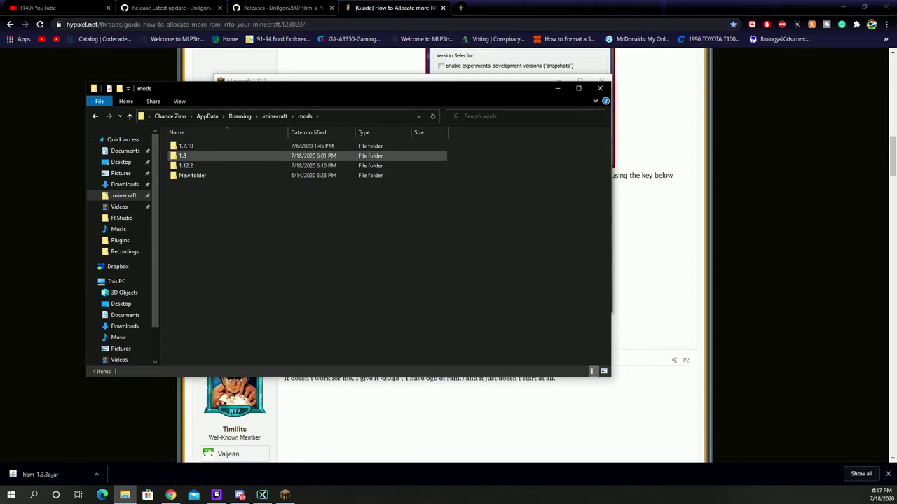
pyautogui.doubleClick(186, 166)
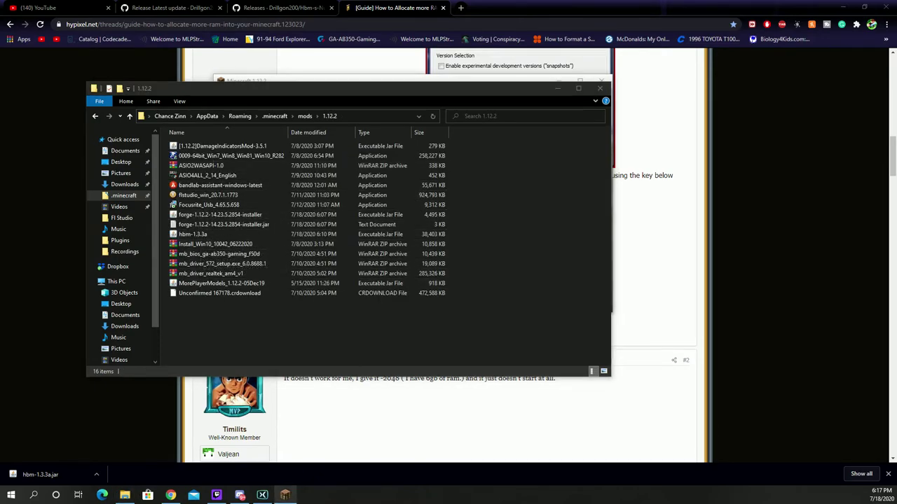
pyautogui.click(459, 277)
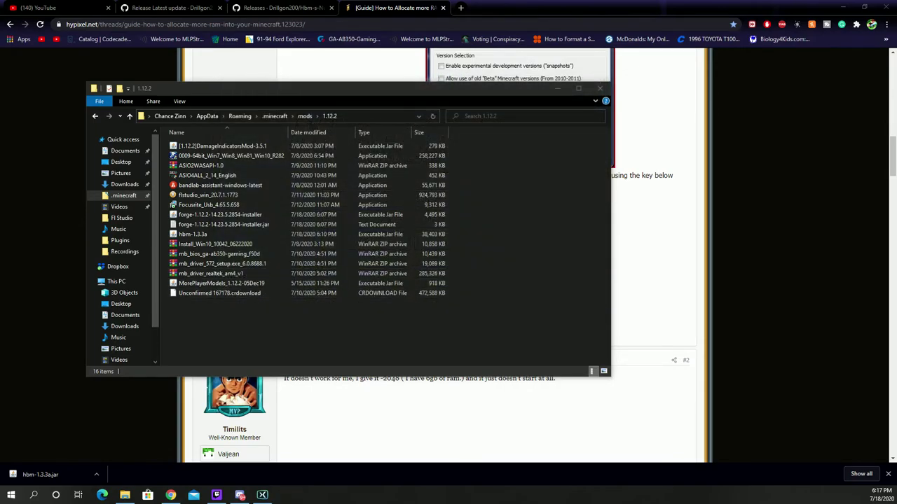
# - Delete the Unconfirmed 167178.crdownload file and the four ZIP archives from Install_Win10_10042_06222020 through mb_driver_realtek_am4_v1
pyautogui.click(278, 309)
pyautogui.moveTo(278, 309); pyautogui.dragTo(281, 295)
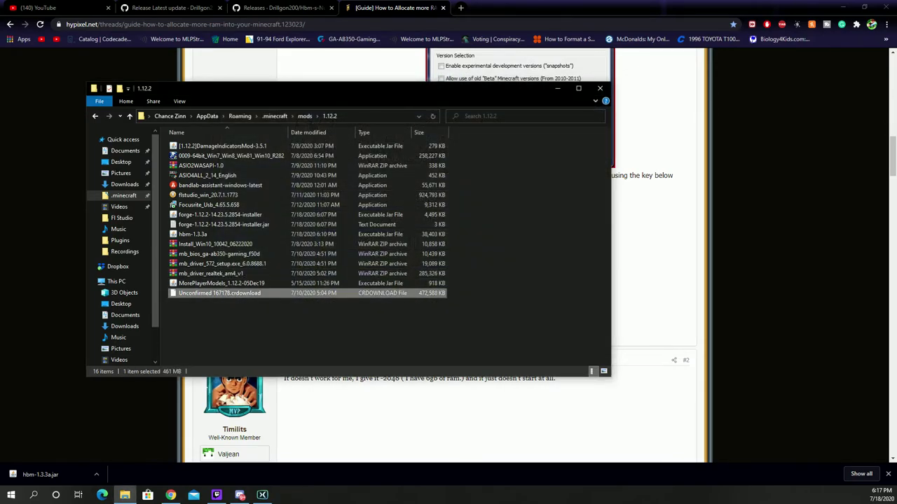
pyautogui.rightClick(285, 294)
pyautogui.click(364, 263)
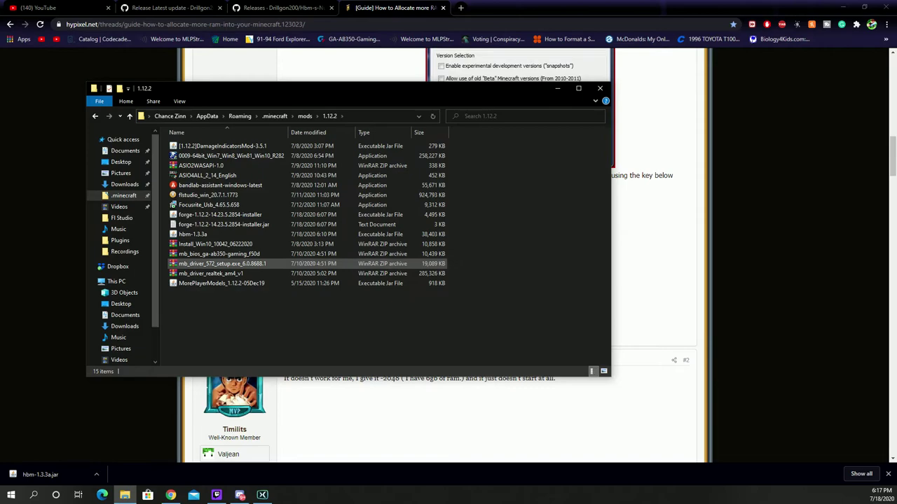
pyautogui.moveTo(165, 233); pyautogui.dragTo(184, 272)
pyautogui.click(294, 322)
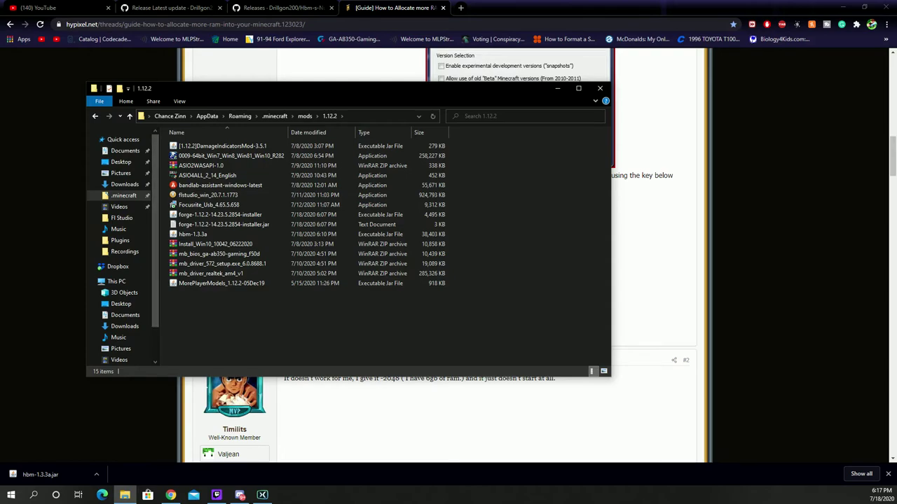
pyautogui.moveTo(166, 271); pyautogui.dragTo(184, 245)
pyautogui.rightClick(189, 246)
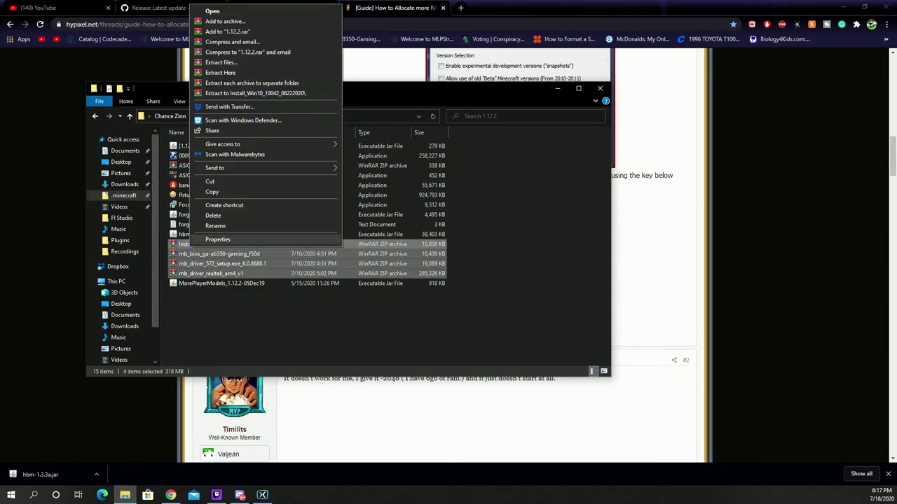
pyautogui.click(213, 215)
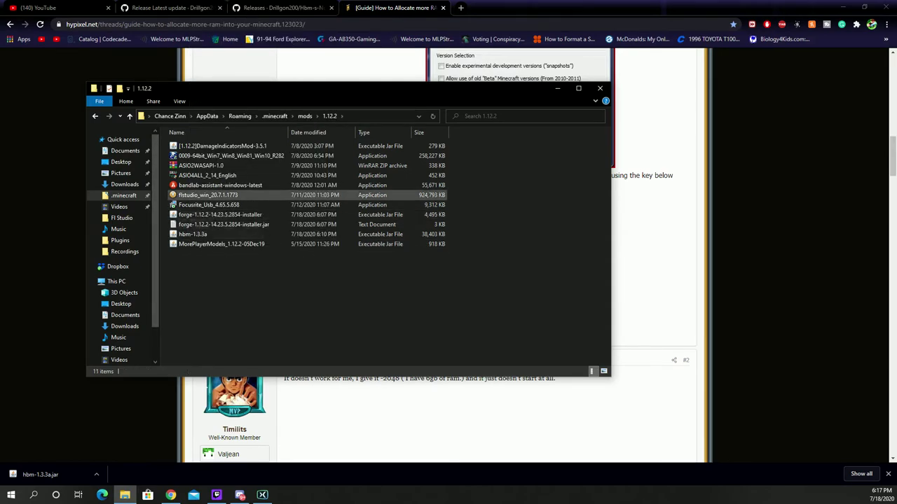
# - Delete the bandlab-assistant, flstudio and Focusrite installers plus the 0009-64bit driver, ASIO2WASAPI-1.0 and ASIO4ALL files from the 1.12.2 folder
pyautogui.click(220, 185)
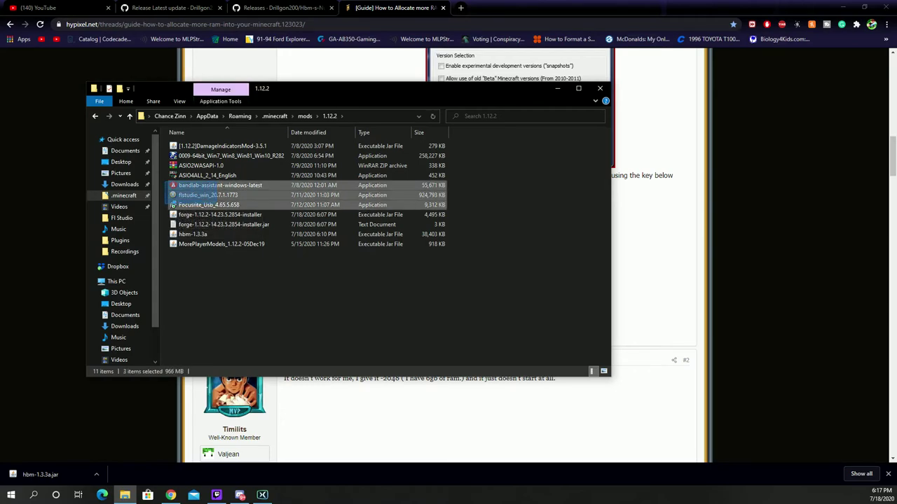
pyautogui.keyDown('shift'); pyautogui.click(209, 205); pyautogui.keyUp('shift')
pyautogui.rightClick(209, 205)
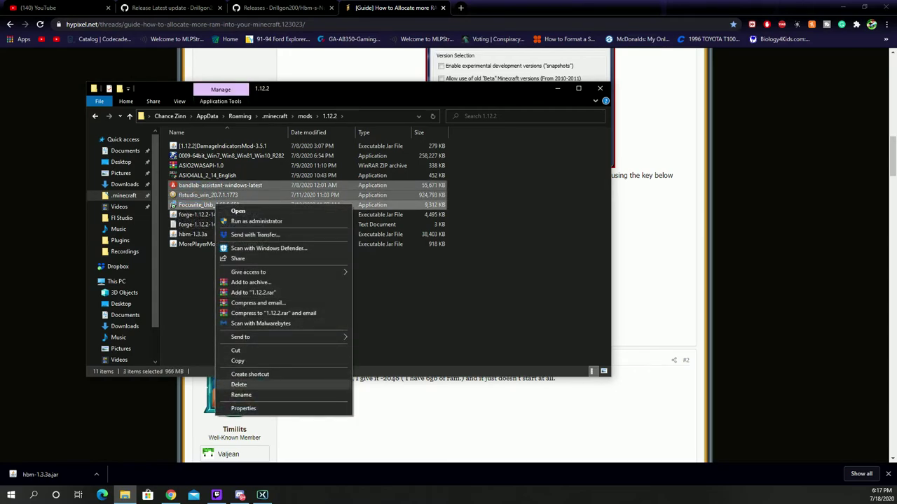
pyautogui.click(231, 385)
pyautogui.click(196, 156)
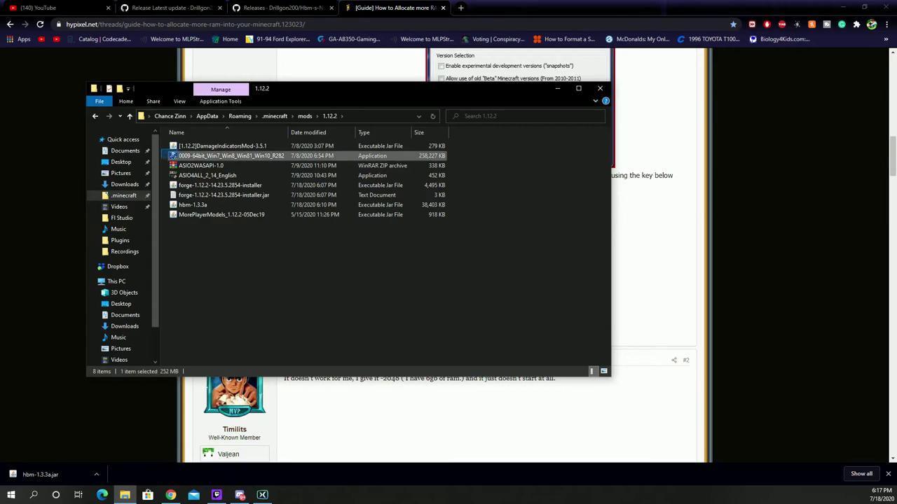
pyautogui.keyDown('shift'); pyautogui.click(195, 176); pyautogui.keyUp('shift')
pyautogui.rightClick(194, 175)
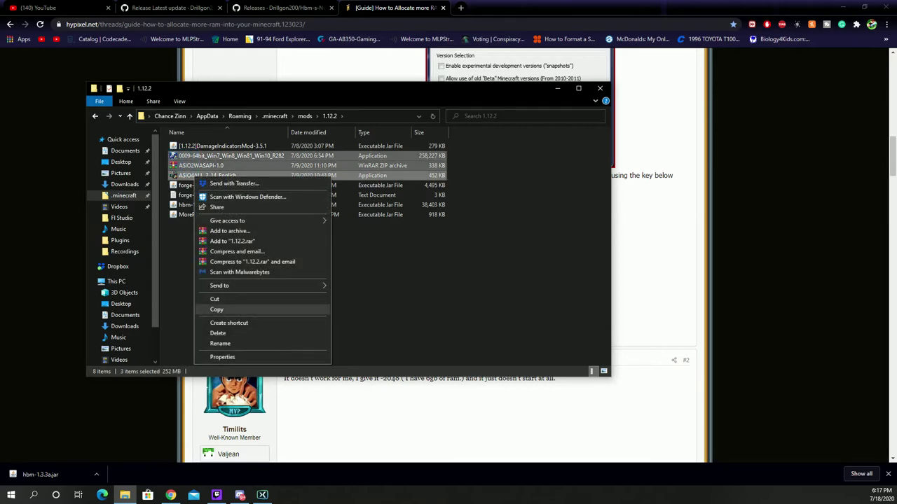
pyautogui.click(218, 333)
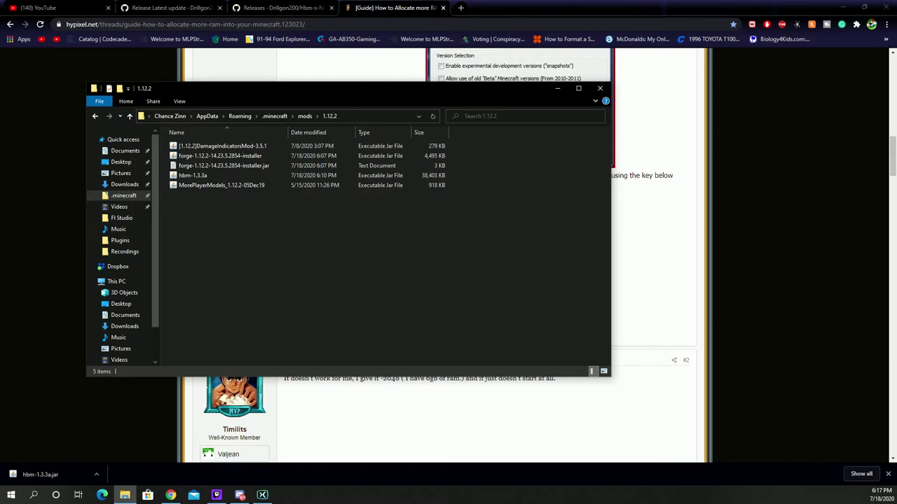
# - Create a new folder inside the 1.12.2 mods folder and move every file except hbm-1.3.3a into it
pyautogui.rightClick(232, 221)
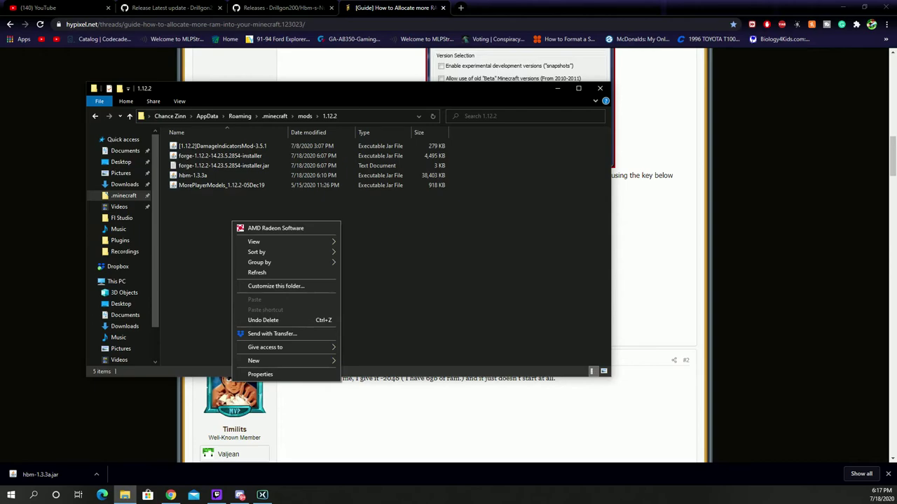
pyautogui.press('Escape')
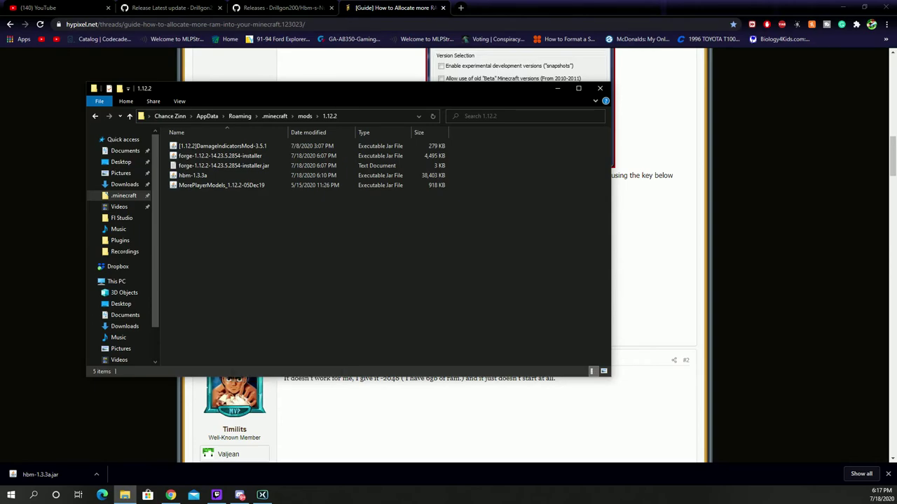
pyautogui.rightClick(200, 213)
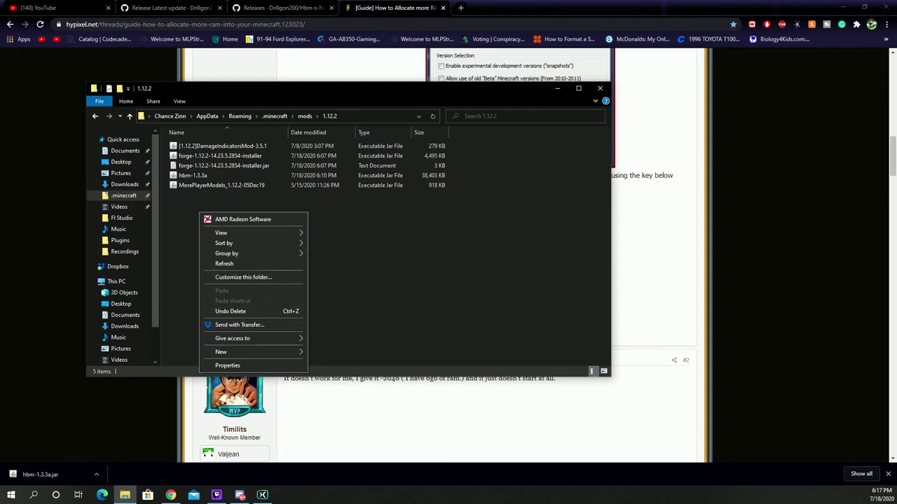
pyautogui.moveTo(238, 351)
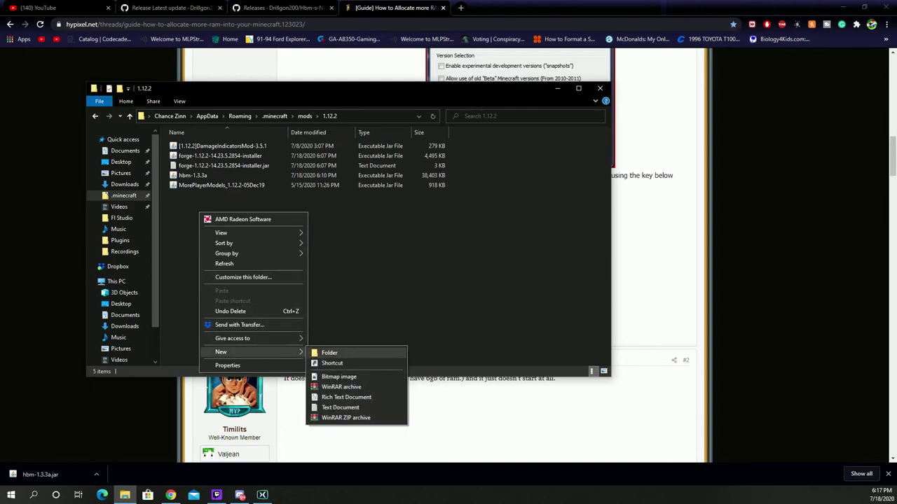
pyautogui.click(330, 353)
pyautogui.press('Return')
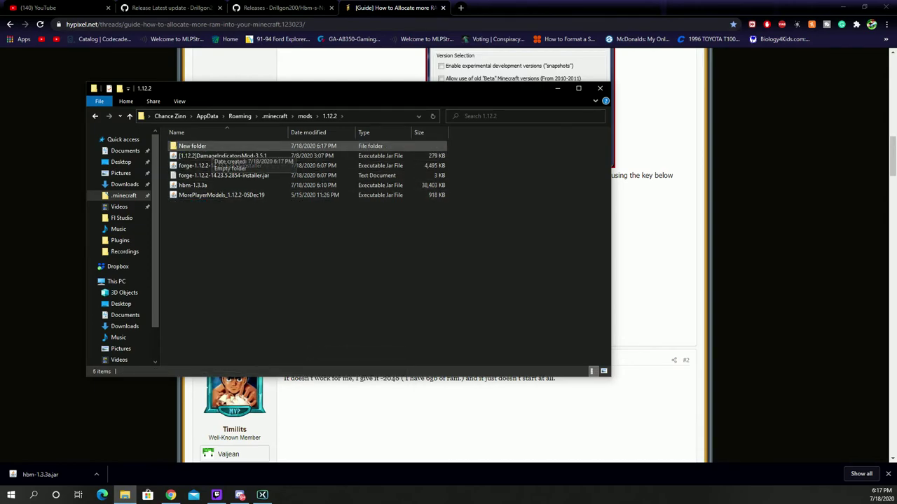
pyautogui.moveTo(205, 156); pyautogui.dragTo(222, 144)
pyautogui.click(222, 146)
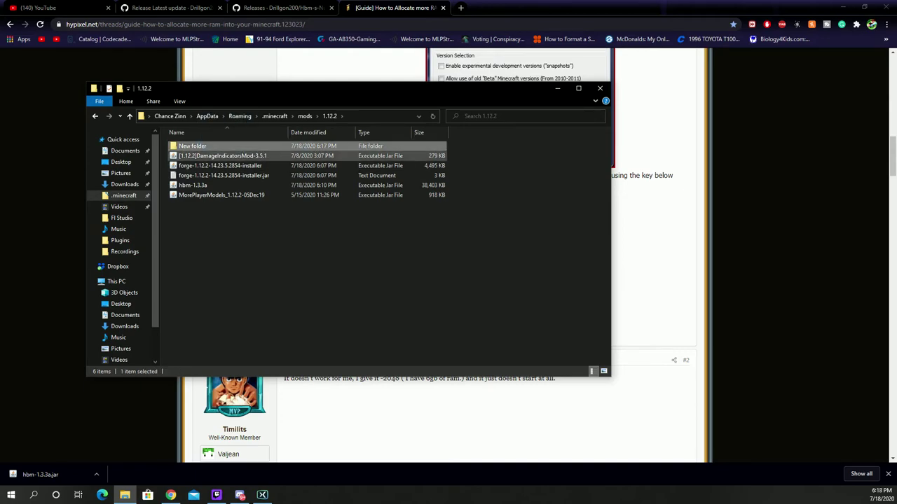
pyautogui.moveTo(231, 186); pyautogui.dragTo(199, 146)
pyautogui.click(224, 175)
pyautogui.click(217, 156)
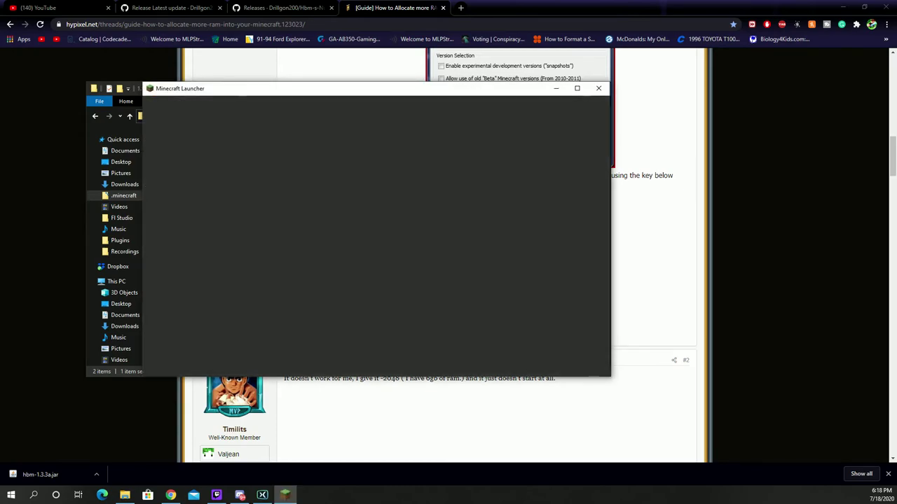
# - Launch the game from the Minecraft Launcher and create a Survival world named New World with cheats and the bonus chest turned on
pyautogui.click(418, 357)
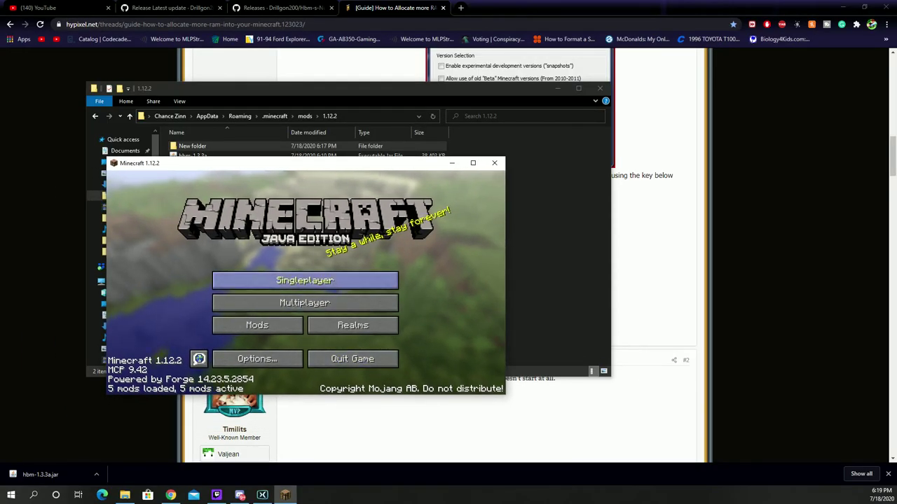
pyautogui.click(304, 280)
pyautogui.click(379, 355)
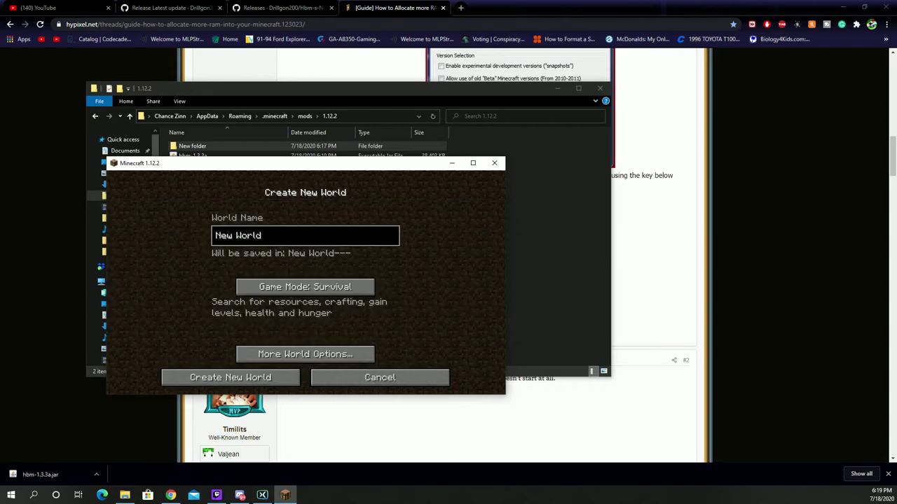
pyautogui.click(305, 353)
pyautogui.click(229, 321)
pyautogui.click(379, 321)
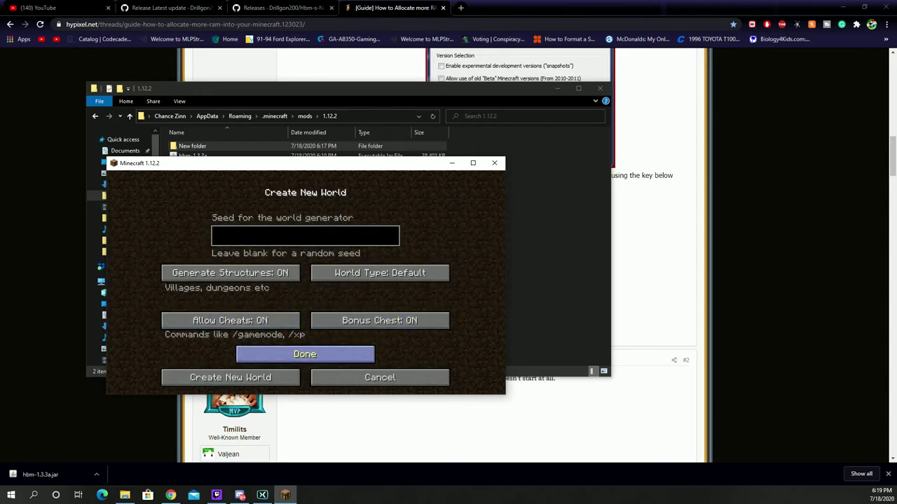
pyautogui.click(230, 377)
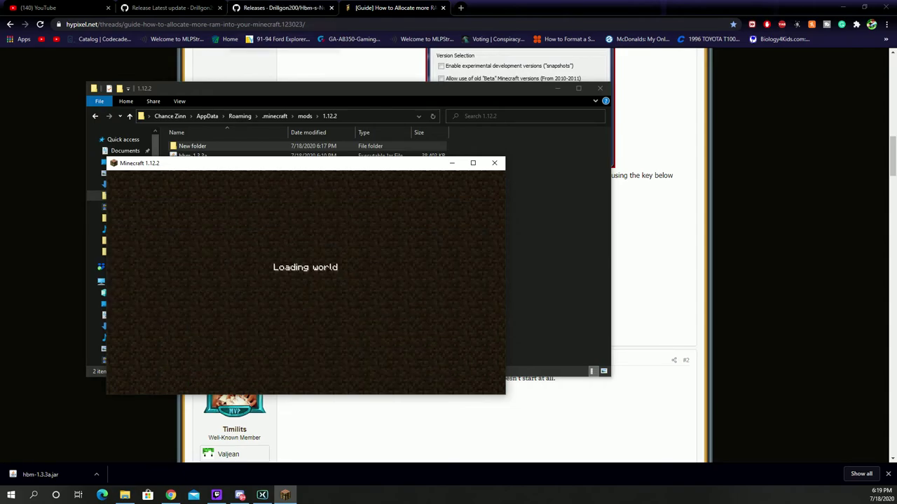
# - Switch to the browser and examine the Hbm-s-Nuclear-Tech-GIT releases page, comparing the available 1.12.2 builds and their changelogs
pyautogui.click(284, 8)
pyautogui.scroll(-1, 448, 256)
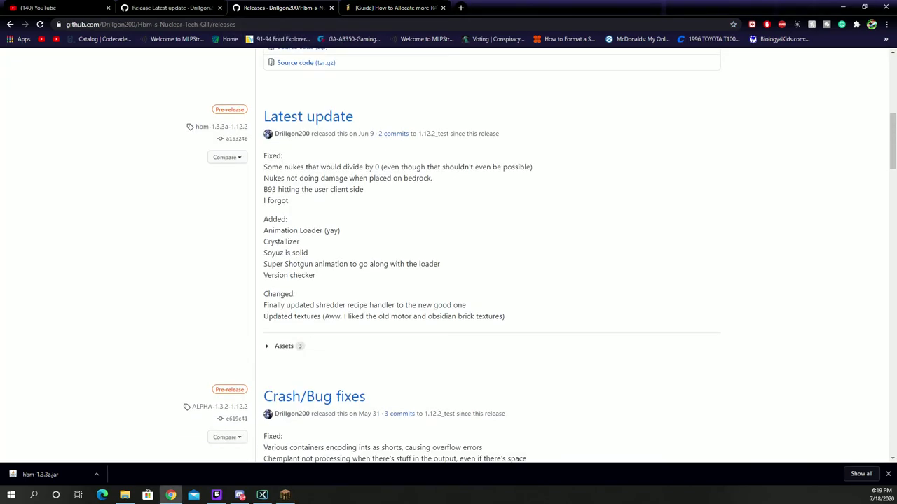
pyautogui.scroll(6, 448, 255)
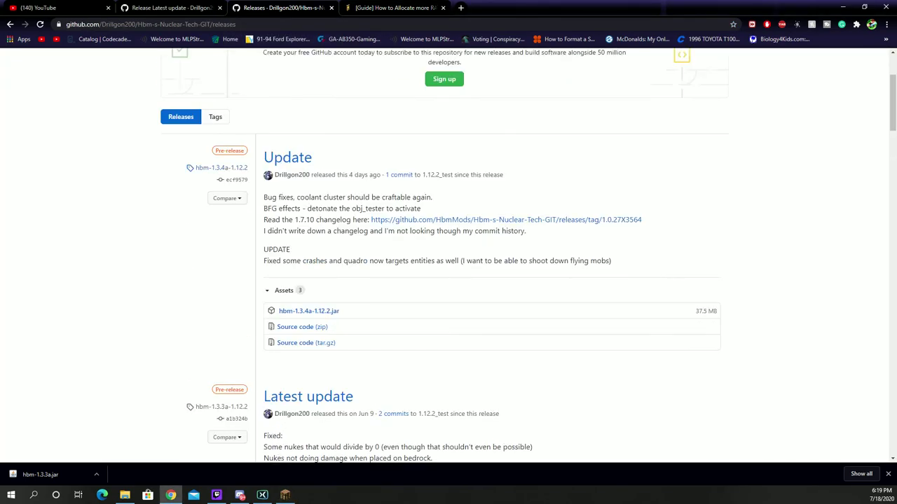
pyautogui.scroll(-2, 448, 255)
pyautogui.scroll(-3, 448, 256)
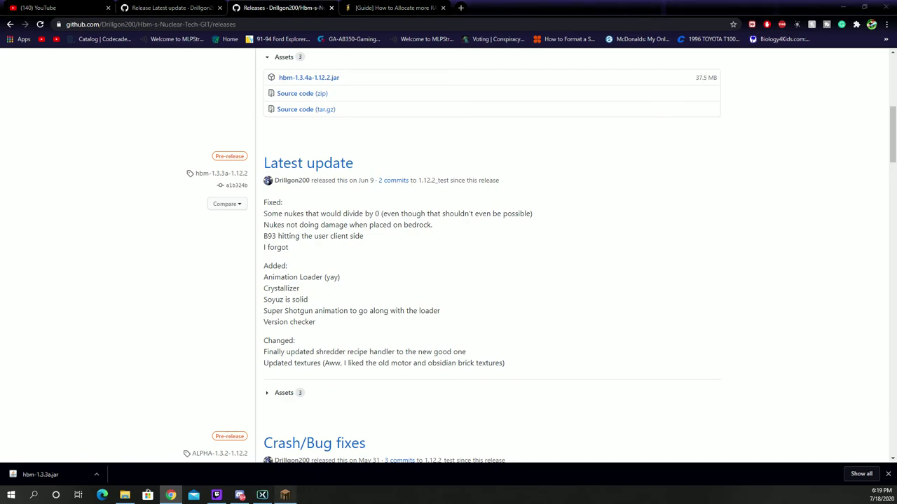
pyautogui.scroll(-3, 448, 256)
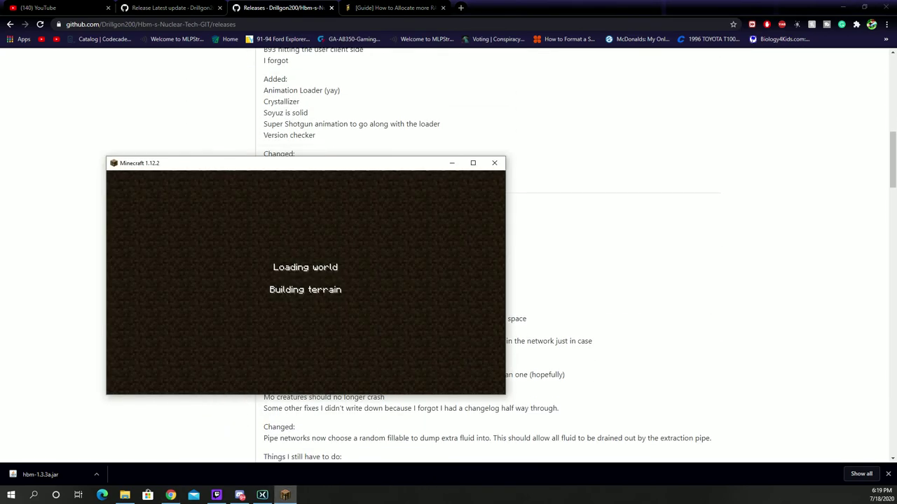
pyautogui.scroll(2, 617, 256)
pyautogui.scroll(2, 617, 255)
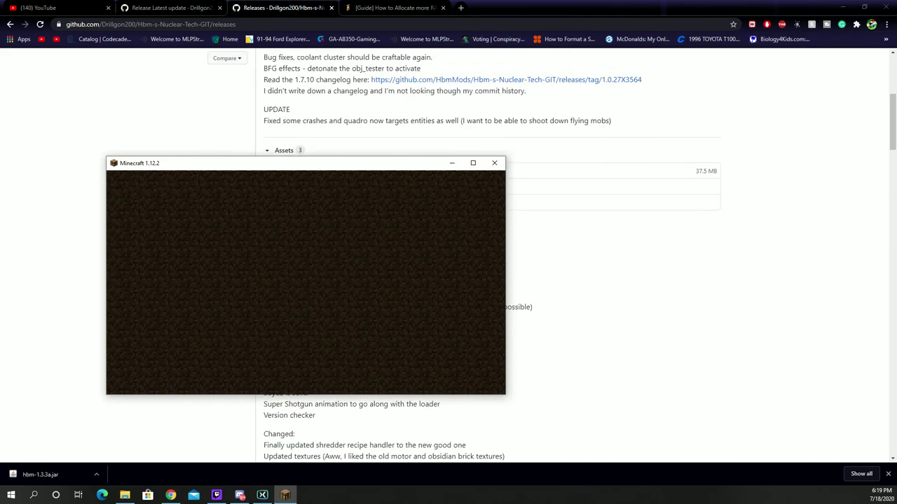
pyautogui.hotkey('alt', 'Tab')
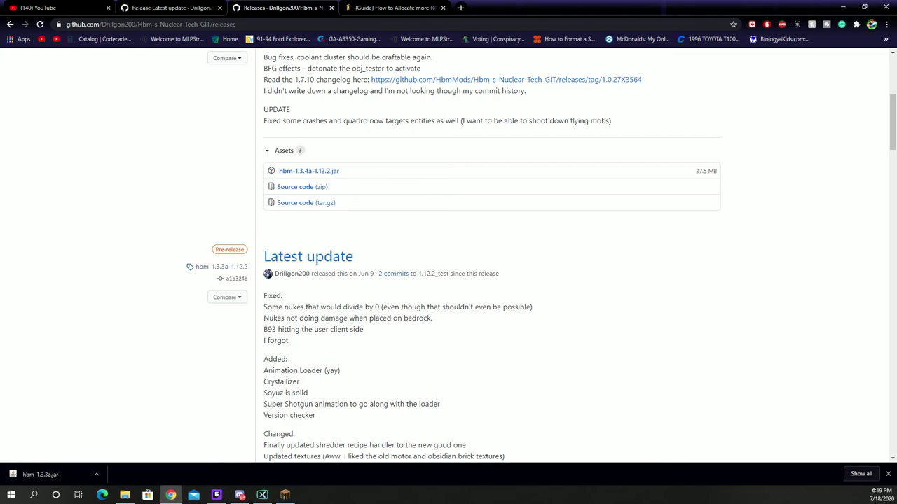
pyautogui.scroll(1, 309, 255)
pyautogui.scroll(-2, 308, 255)
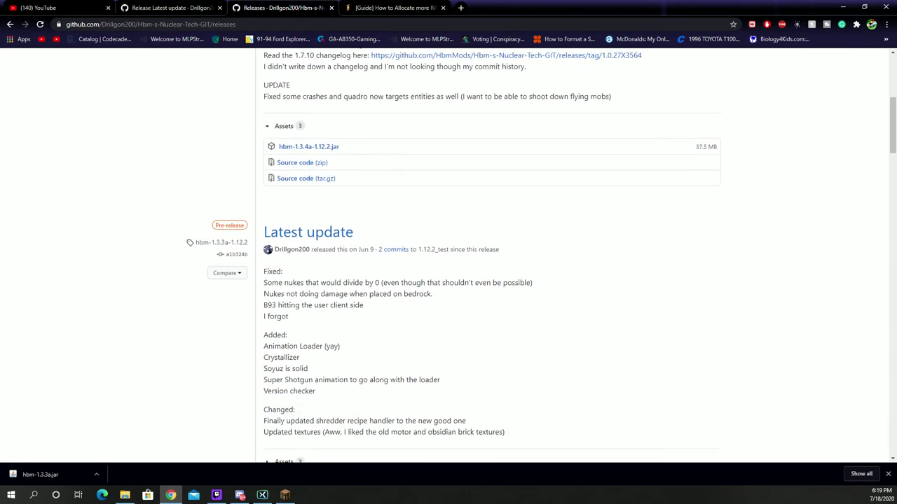
# - Read the changelogs of the older 1.12.2 pre-releases, from hbm-1.3.3a down to the Crash/Bug fixes release
pyautogui.scroll(-4, 491, 260)
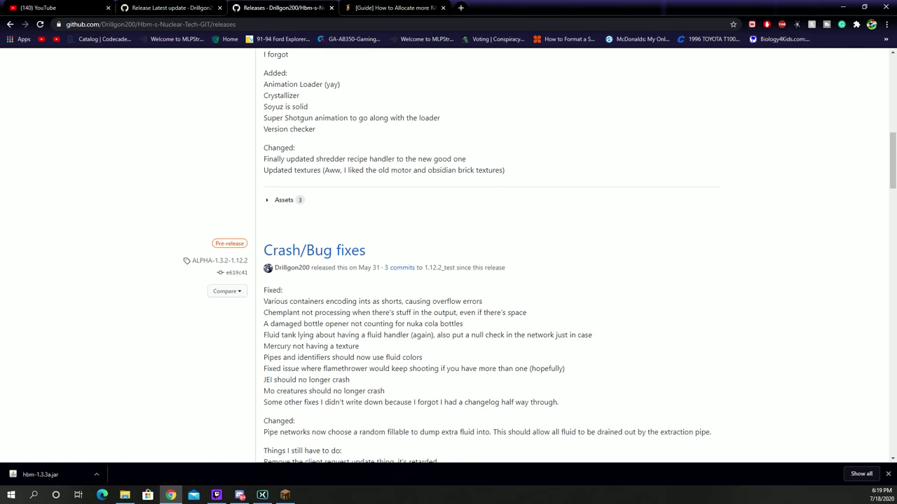
pyautogui.scroll(-2, 490, 259)
pyautogui.scroll(-1, 490, 259)
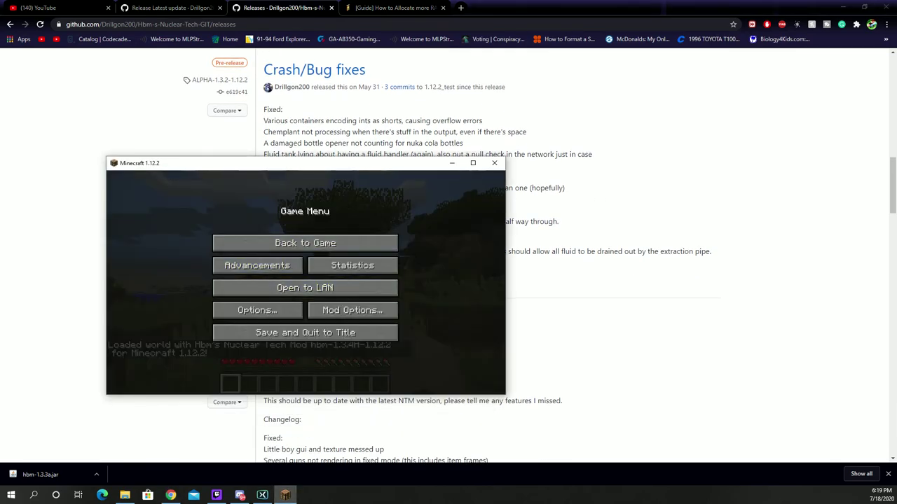
# - Switch to the Minecraft window, resume the world and change the game mode to creative with /gamemode 1
pyautogui.click(305, 243)
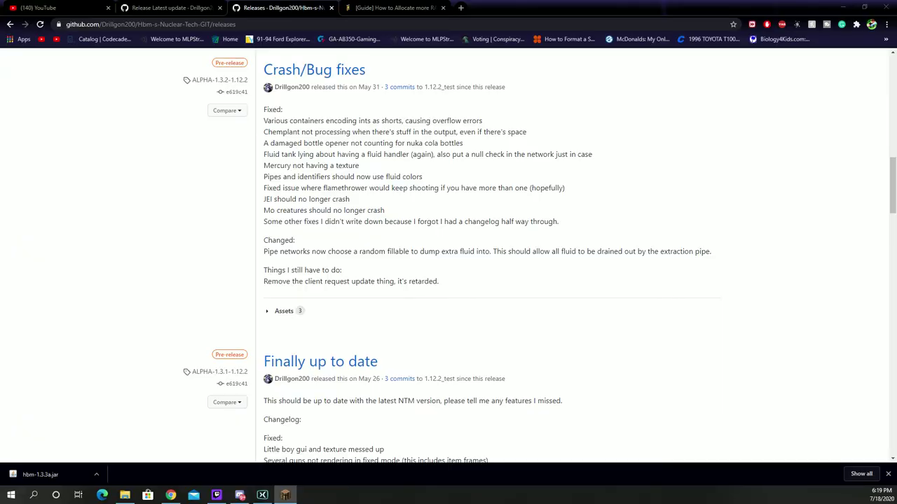
pyautogui.click(417, 246)
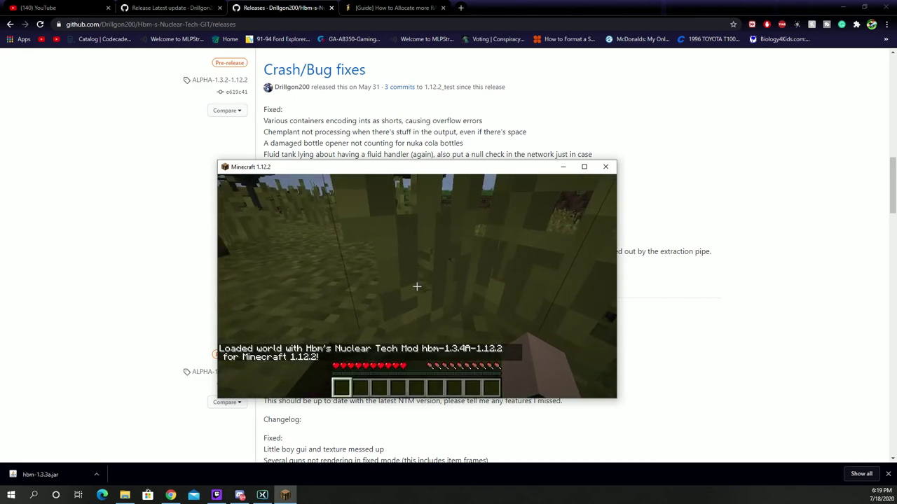
pyautogui.press('e')
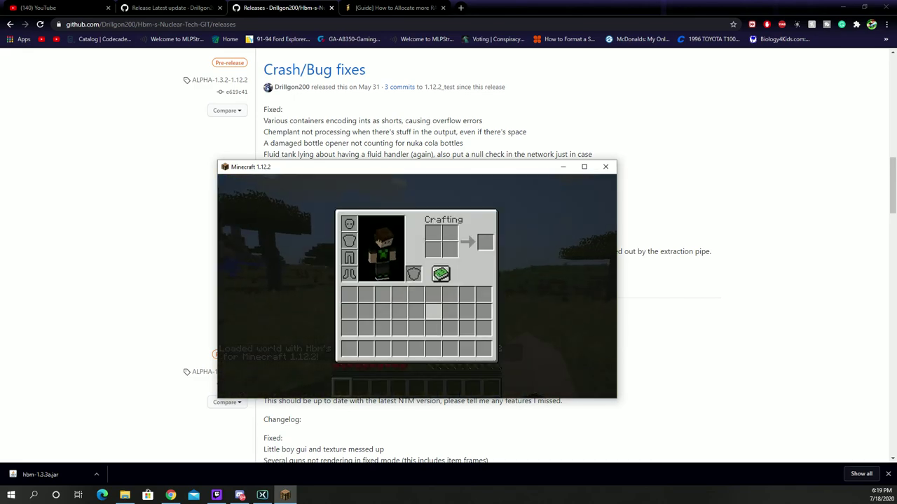
pyautogui.press('e')
pyautogui.press('/')
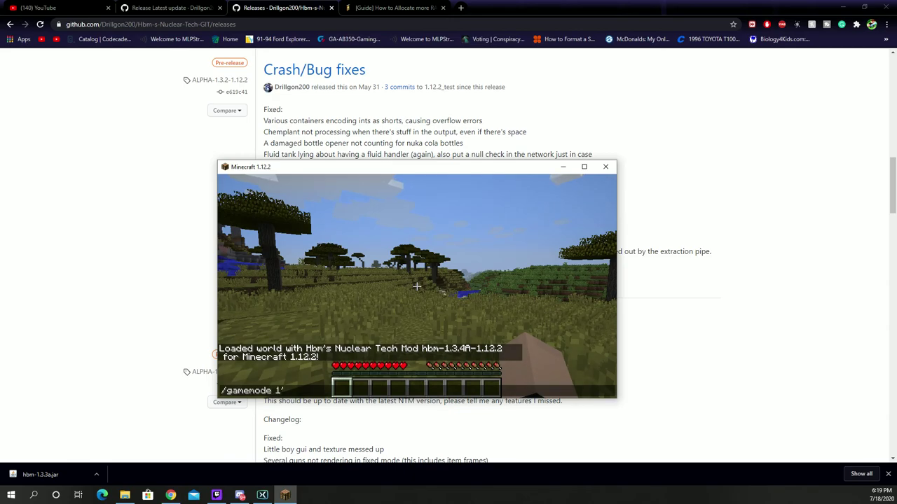
pyautogui.write('gamemode 1')
pyautogui.press('Return')
# - Browse the NTM Machines and NTM Consumables and Gear categories on the second page of the creative inventory
pyautogui.press('e')
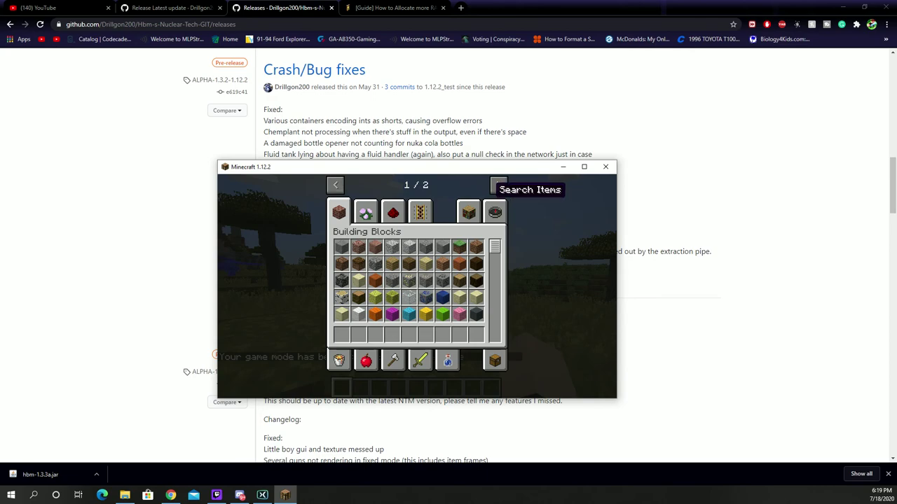
pyautogui.click(498, 185)
pyautogui.click(447, 210)
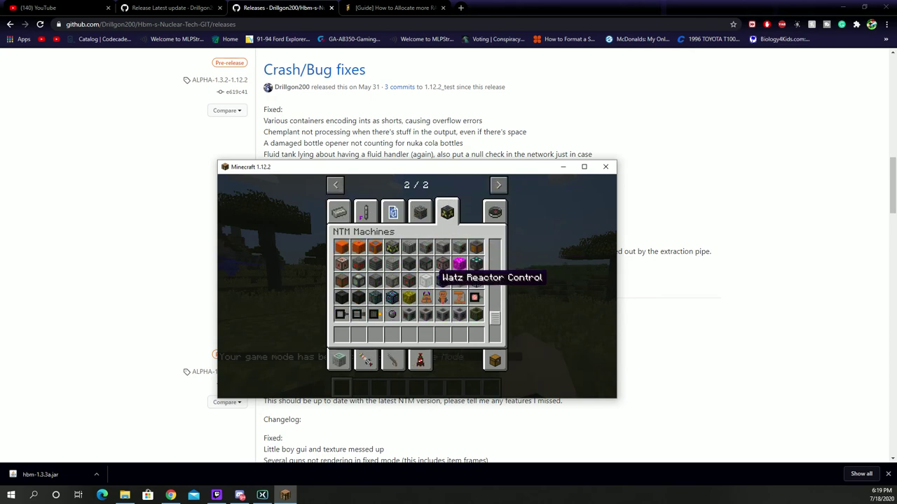
pyautogui.scroll(-5, 413, 287)
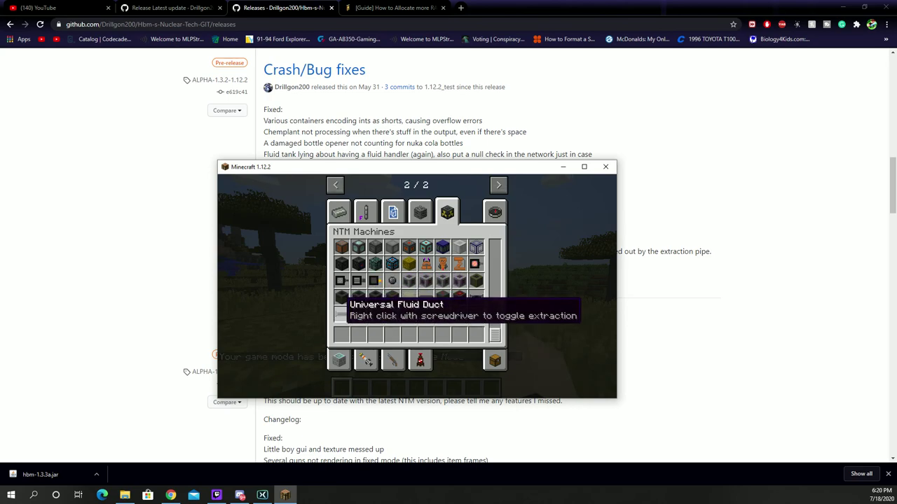
pyautogui.click(413, 358)
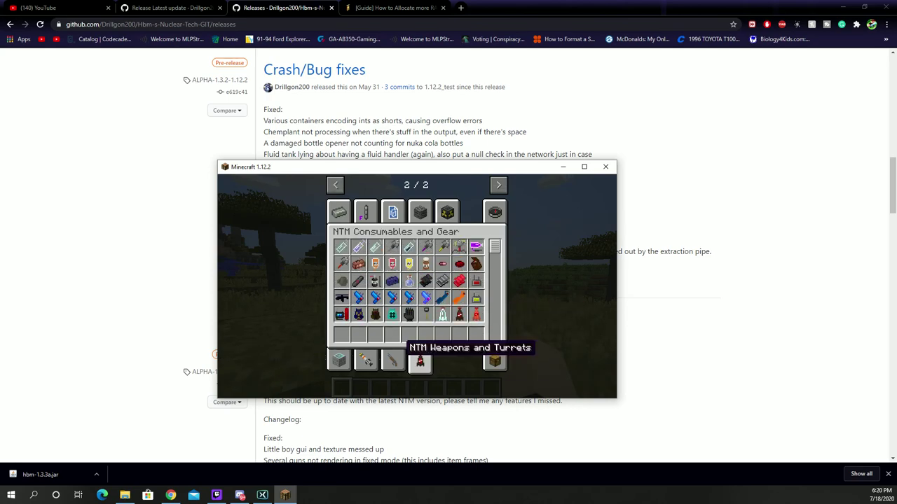
pyautogui.scroll(-2, 350, 301)
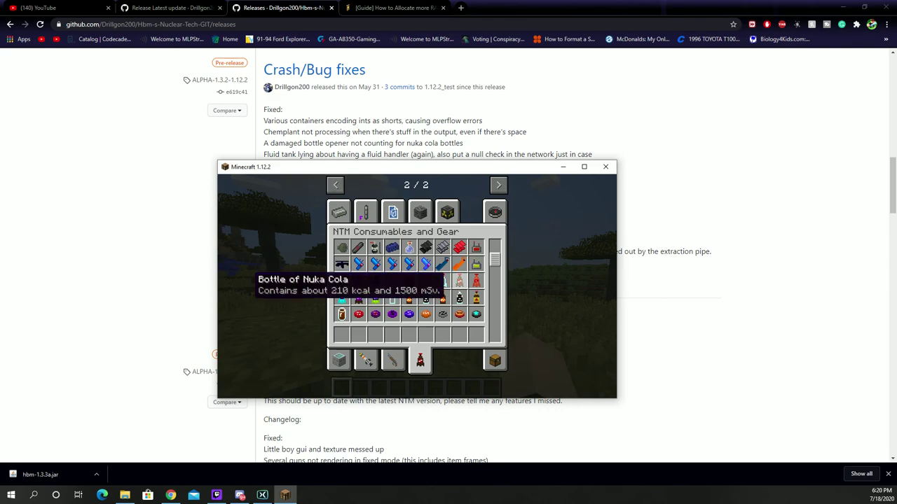
pyautogui.scroll(-3, 477, 314)
pyautogui.scroll(-2, 659, 329)
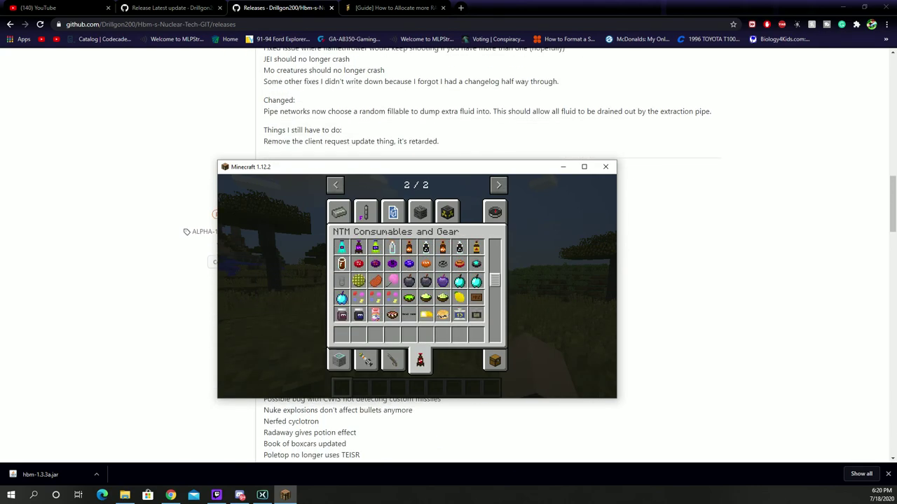
pyautogui.scroll(-5, 442, 314)
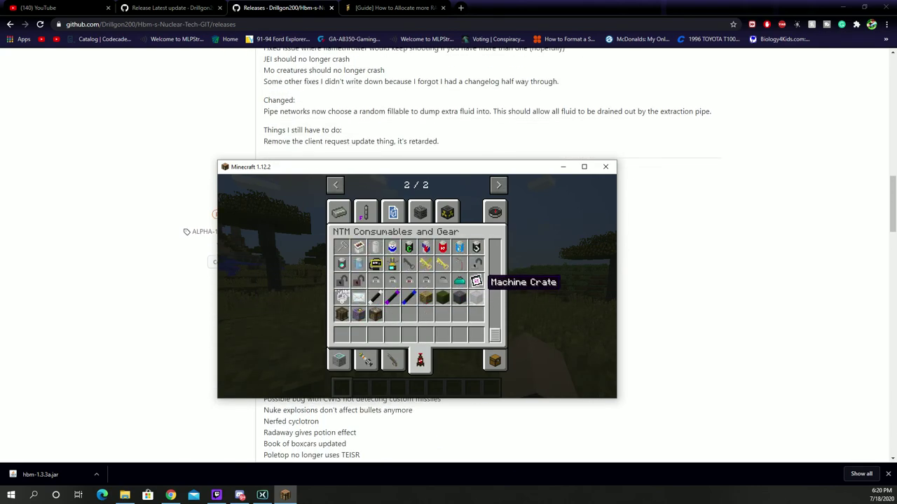
pyautogui.press('Escape')
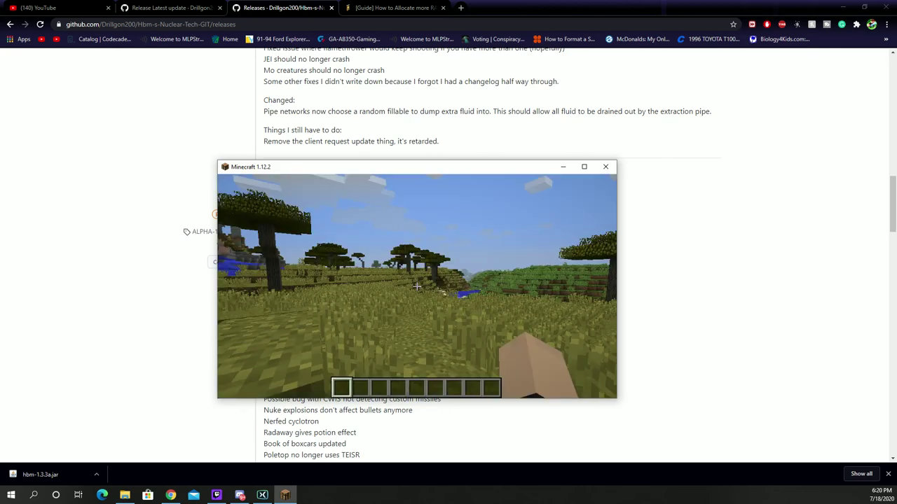
# - Return to the game world and switch the camera to the front-facing third-person view of the character
pyautogui.press('Escape')
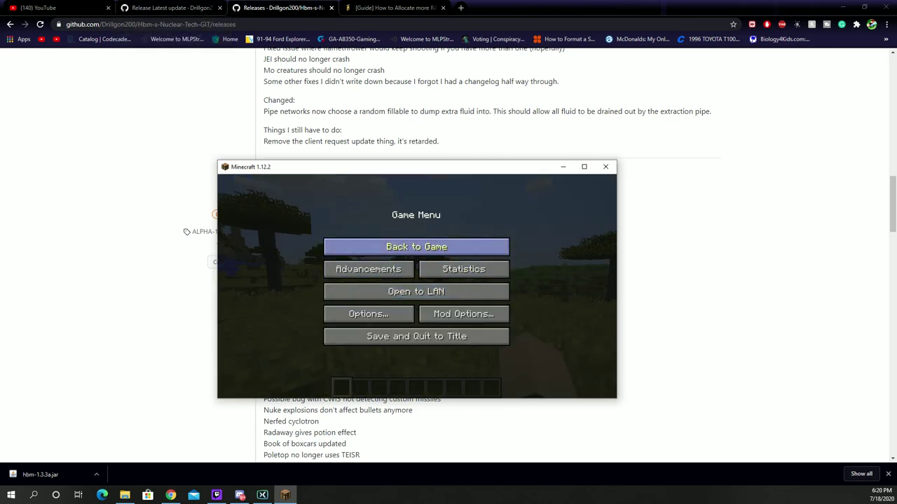
pyautogui.click(416, 247)
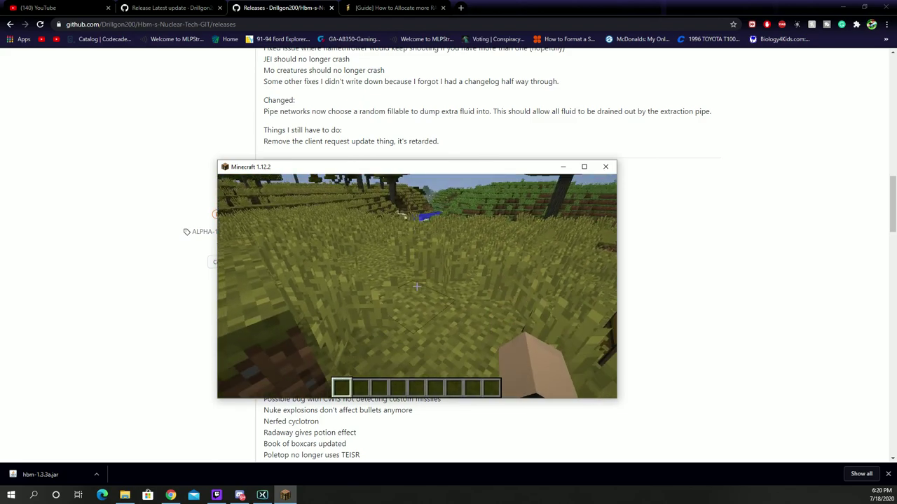
pyautogui.press('F5')
pyautogui.press('F5')
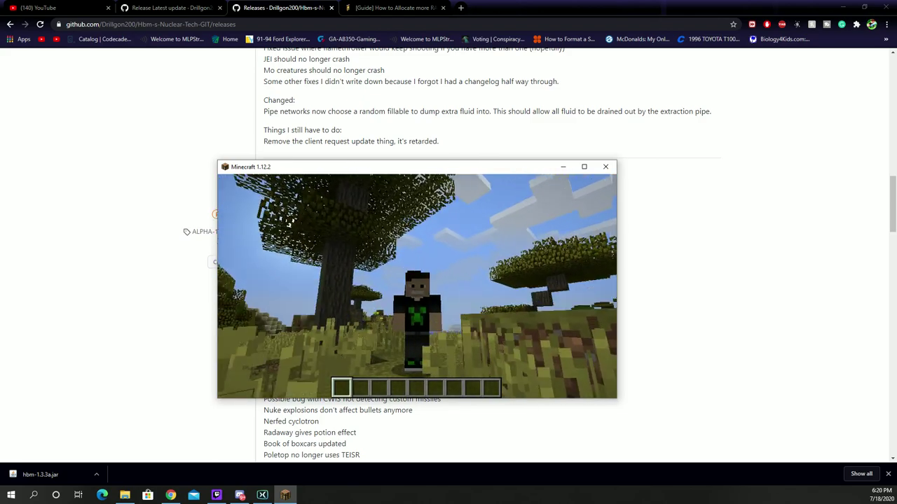